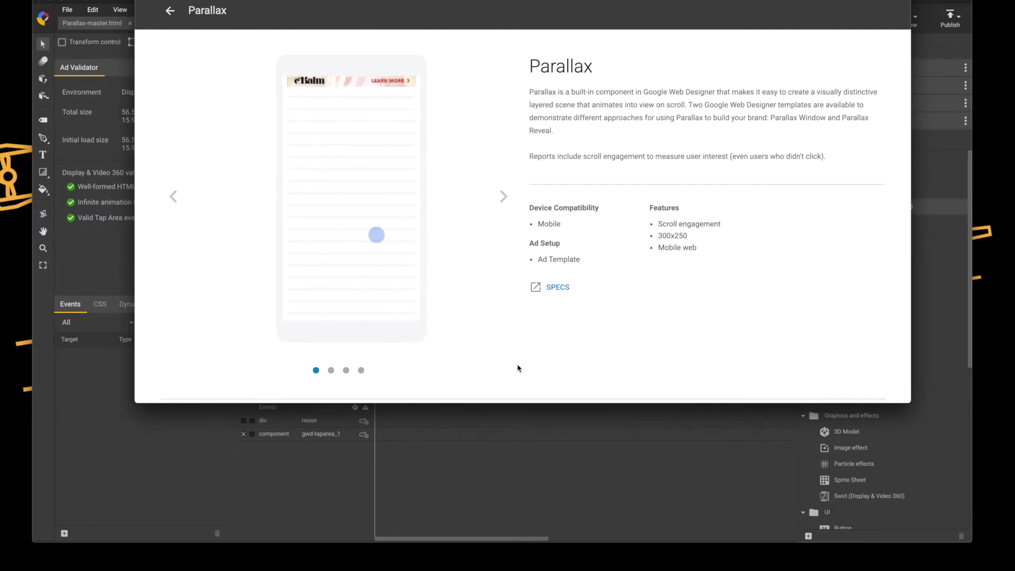
- Step through the Parallax sample ads from the first to the fourth demo
click(503, 197)
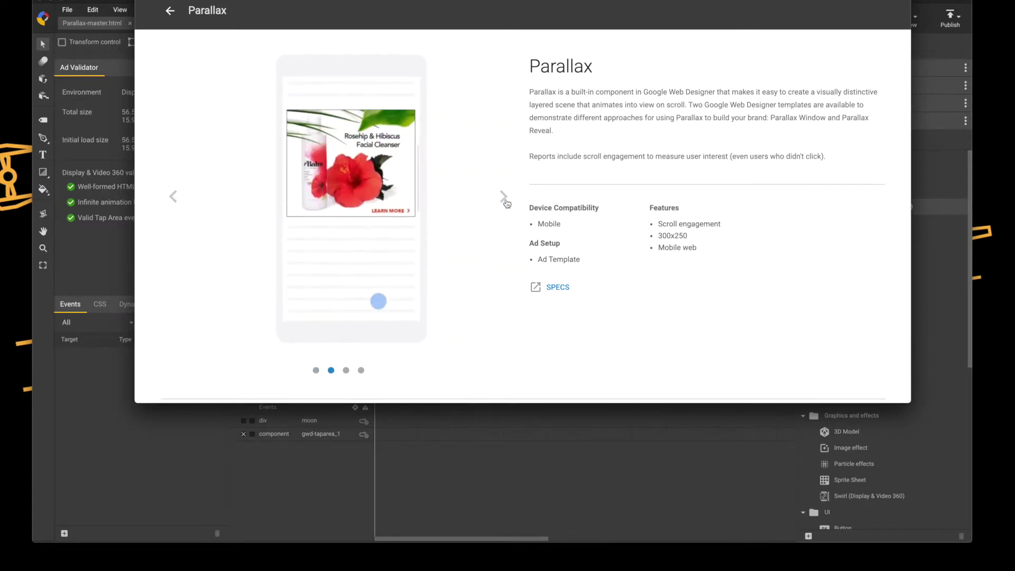
click(505, 200)
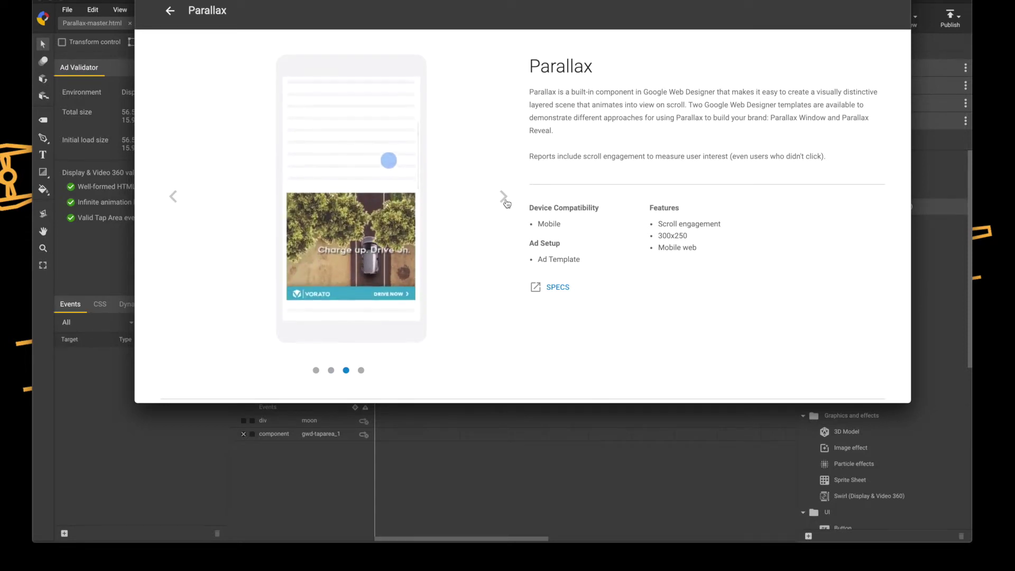
click(504, 199)
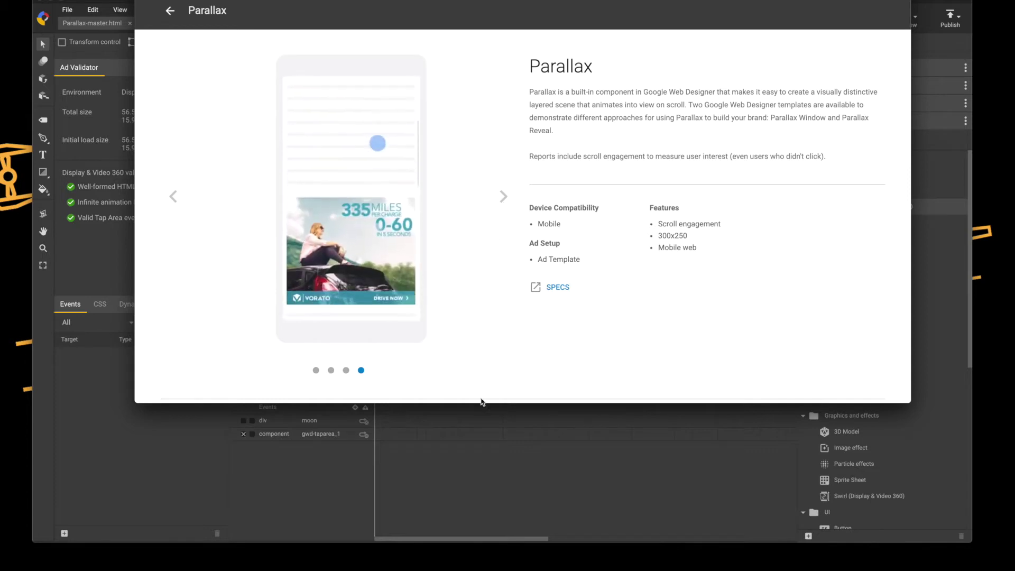
- Place a Parallax component at the stage's top-left corner and open its editor
click(502, 486)
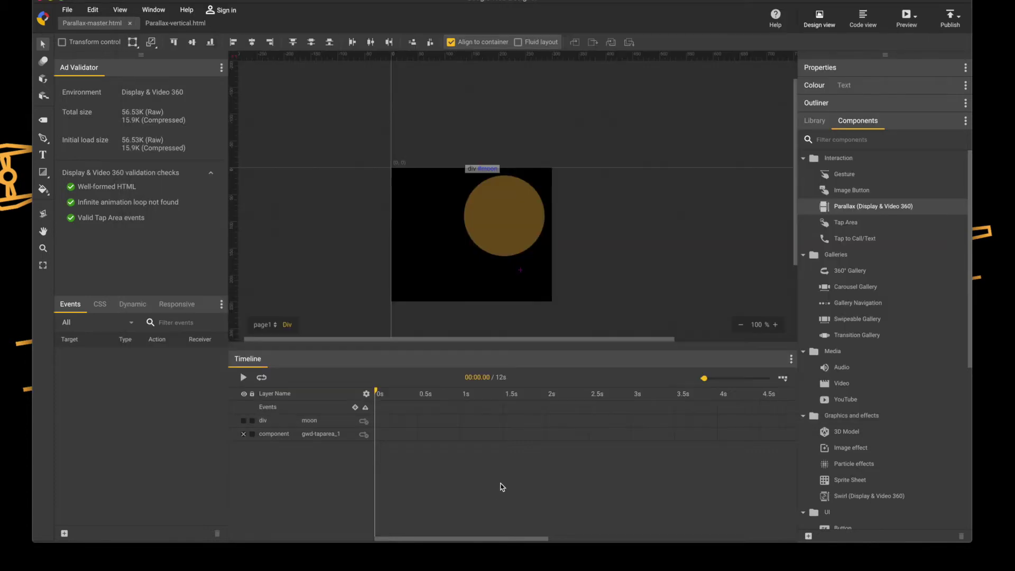
scroll(509, 280, down, 2)
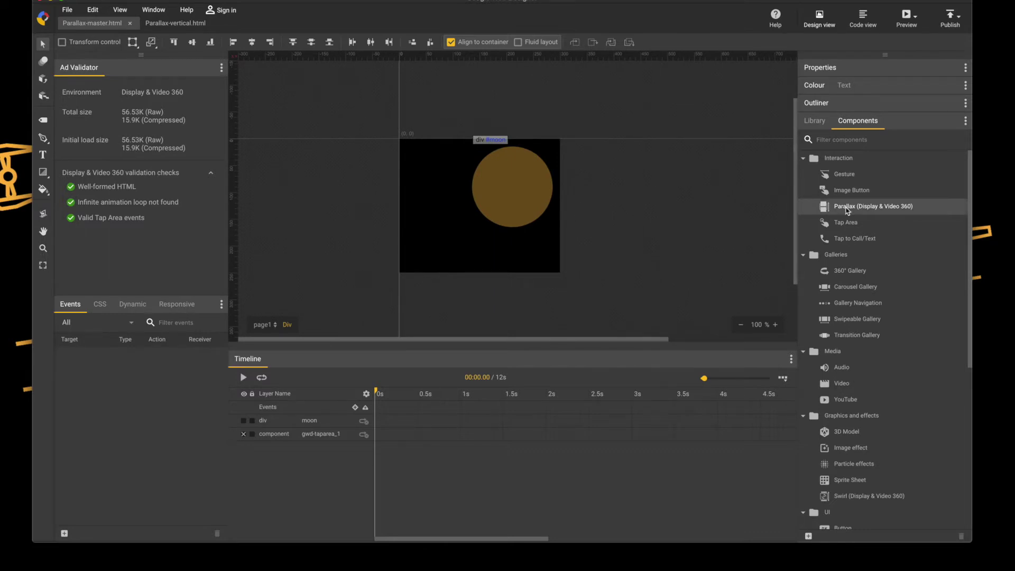
drag(847, 210, 410, 149)
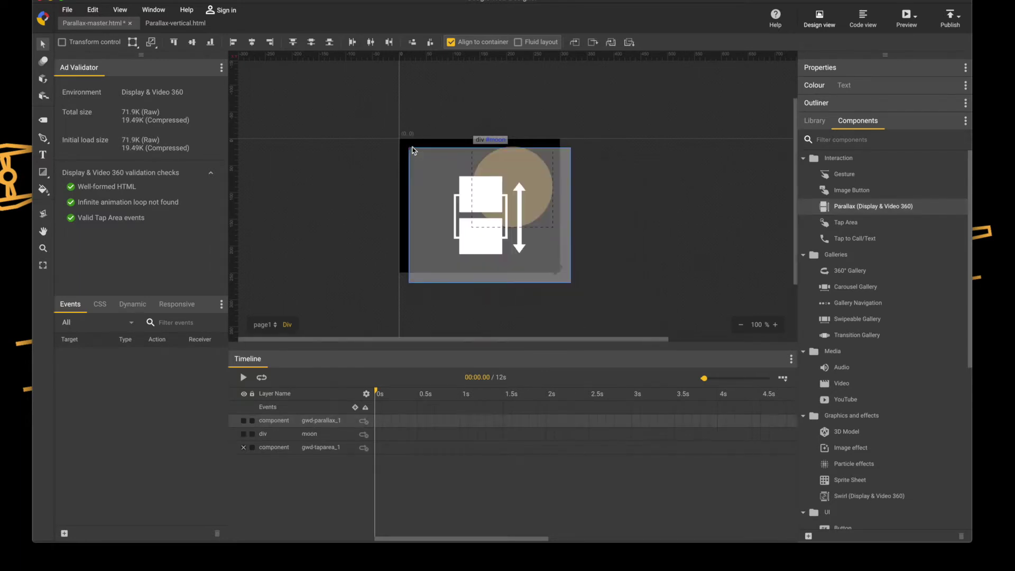
click(233, 42)
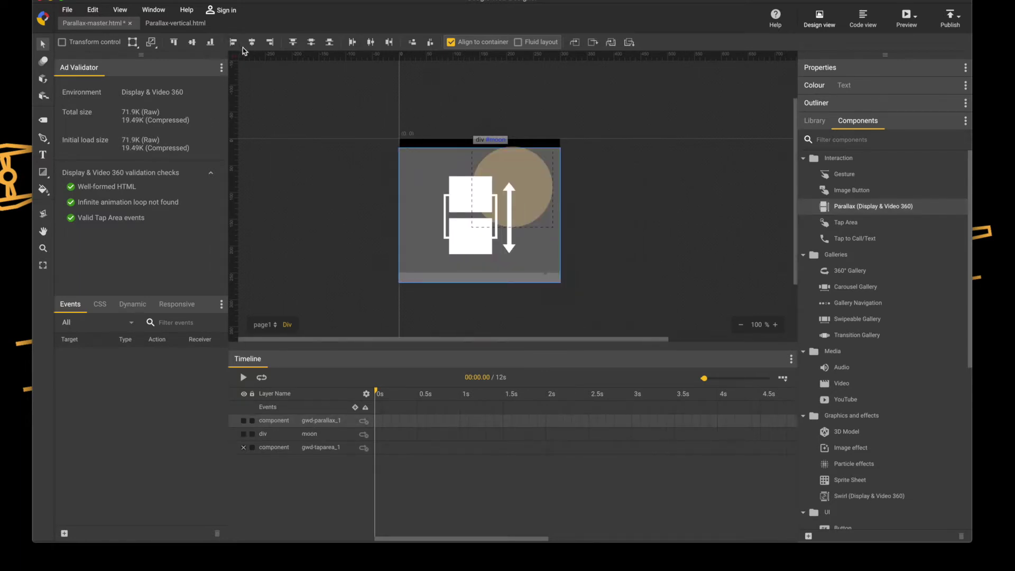
click(293, 42)
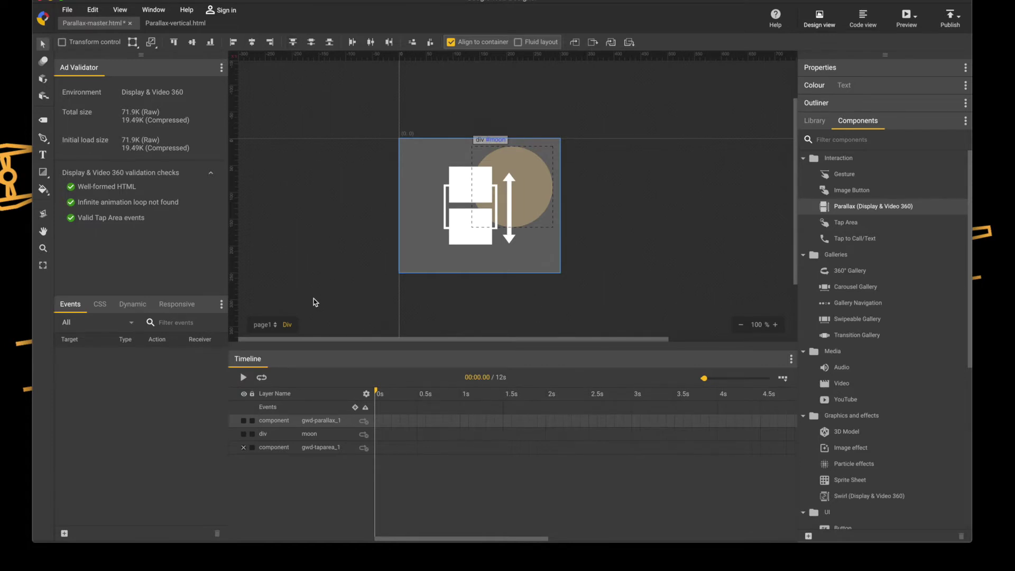
double_click(433, 237)
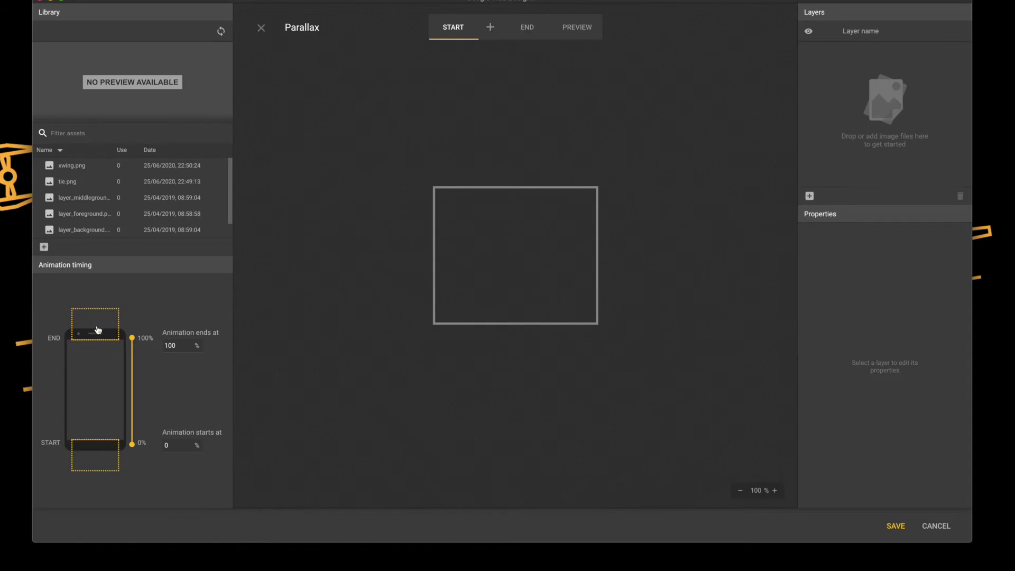
- Set the animation timing to 21%–77% and add tie.png as the first layer
drag(97, 325, 98, 360)
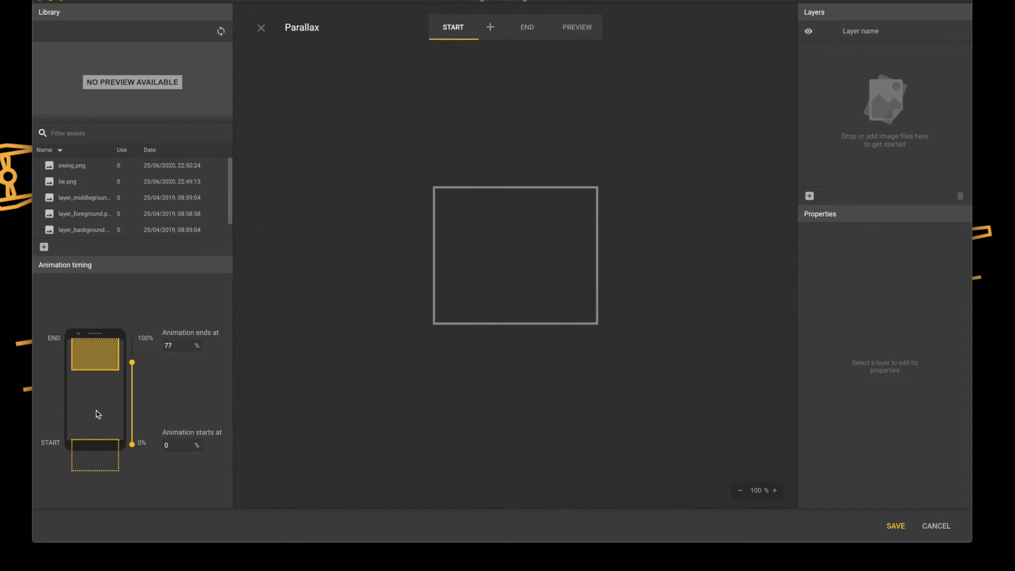
drag(96, 453, 95, 426)
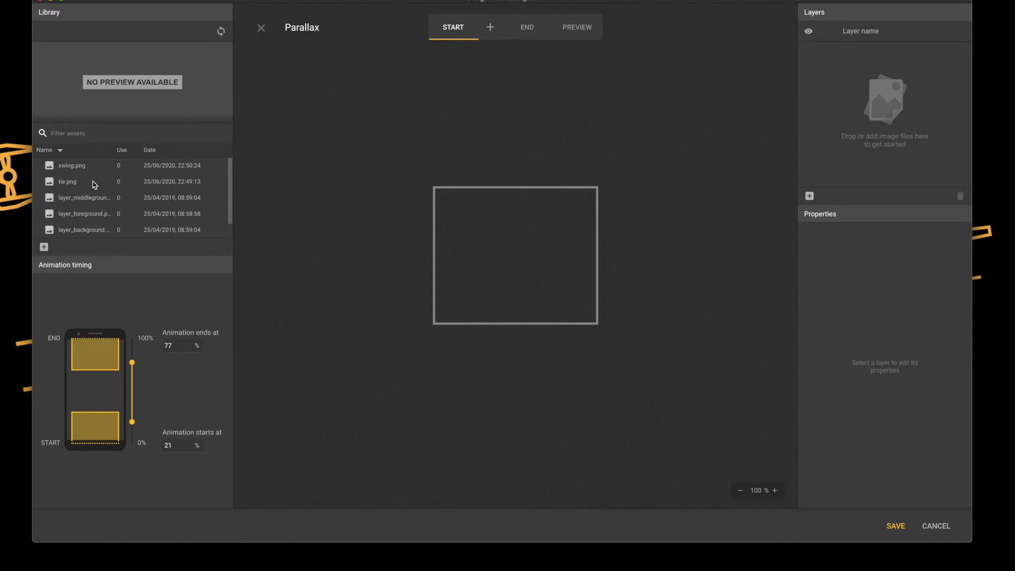
drag(77, 184, 369, 249)
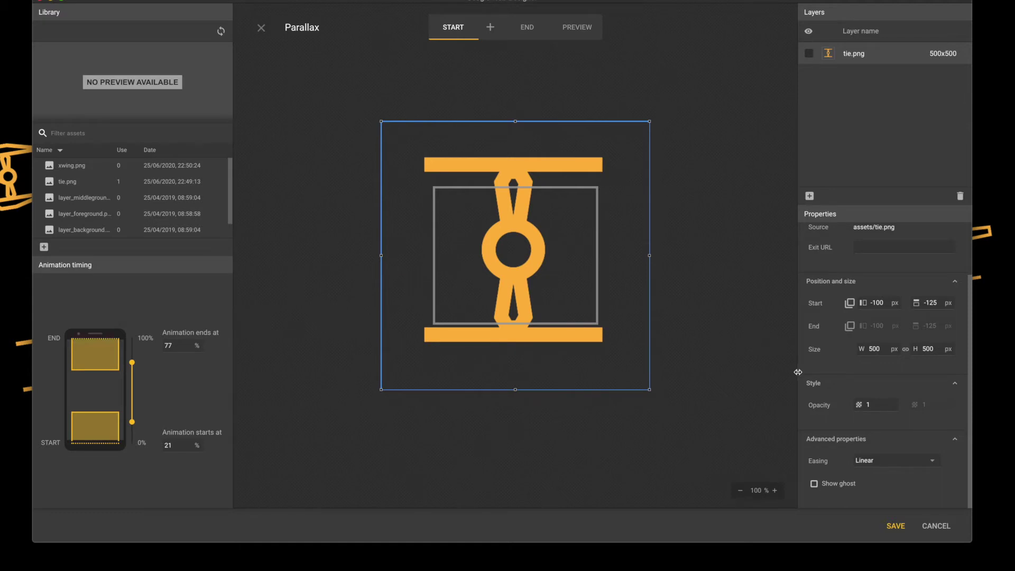
- Resize the TIE fighter to 100 wide and move it from left of the frame to right
double_click(874, 349)
text(100)
key(Return)
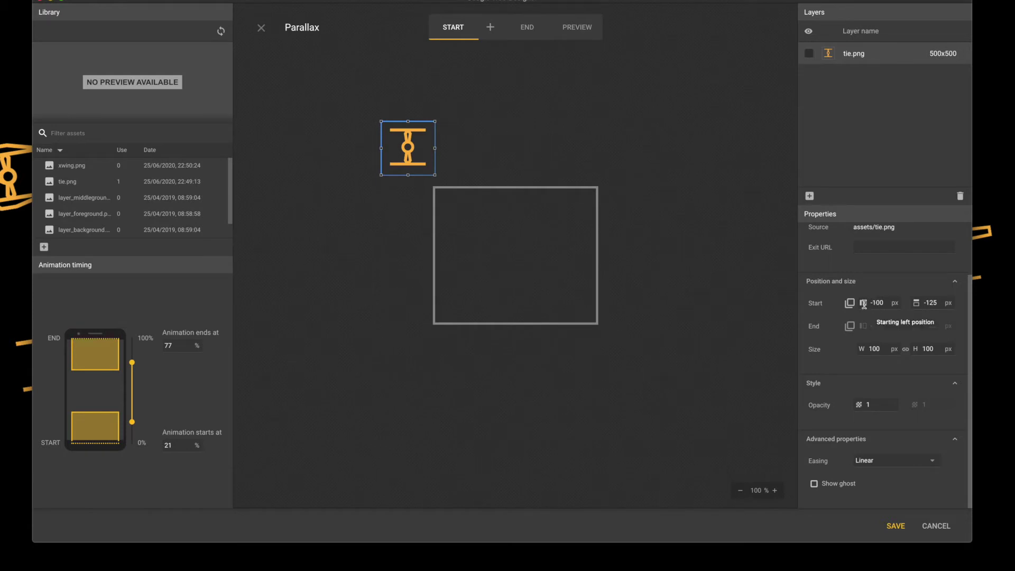
drag(416, 164, 393, 271)
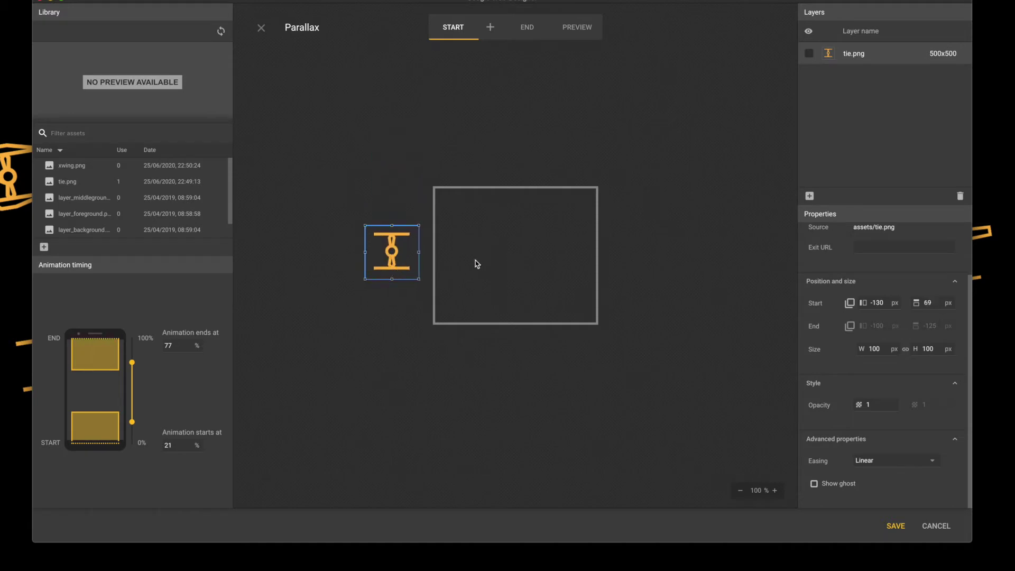
click(527, 28)
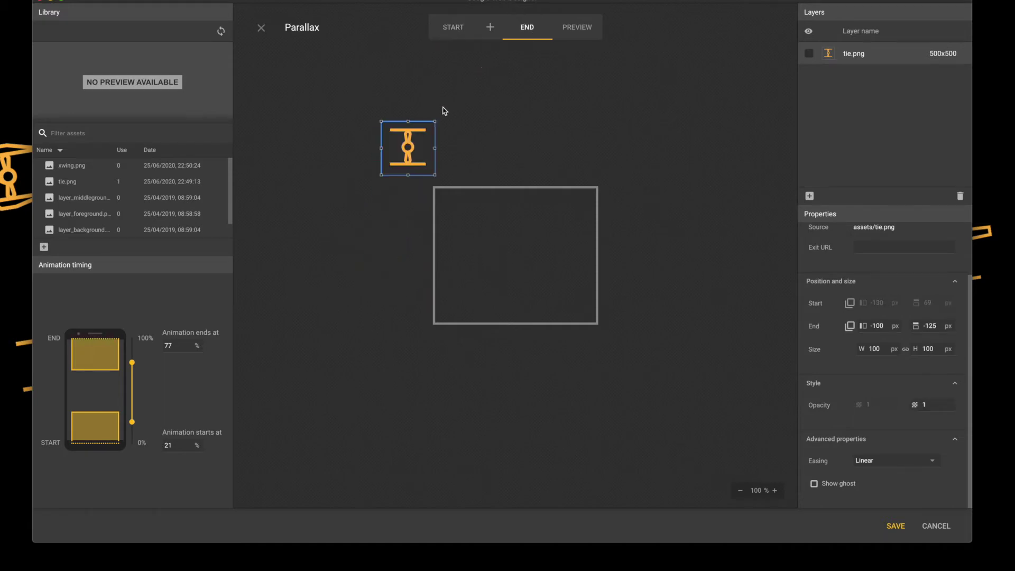
drag(412, 148, 641, 252)
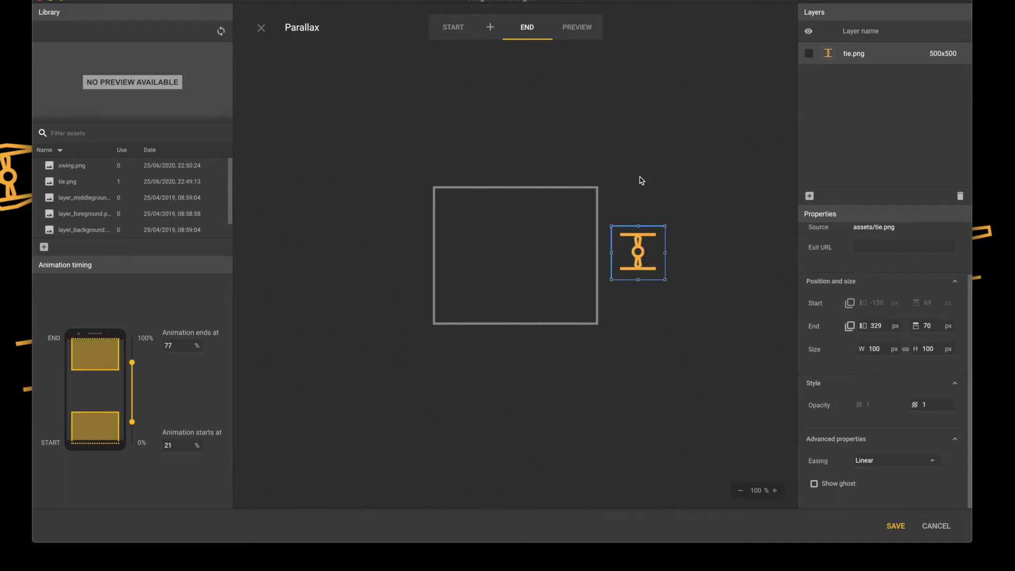
- Preview the scroll animation, then return to the START state
click(575, 31)
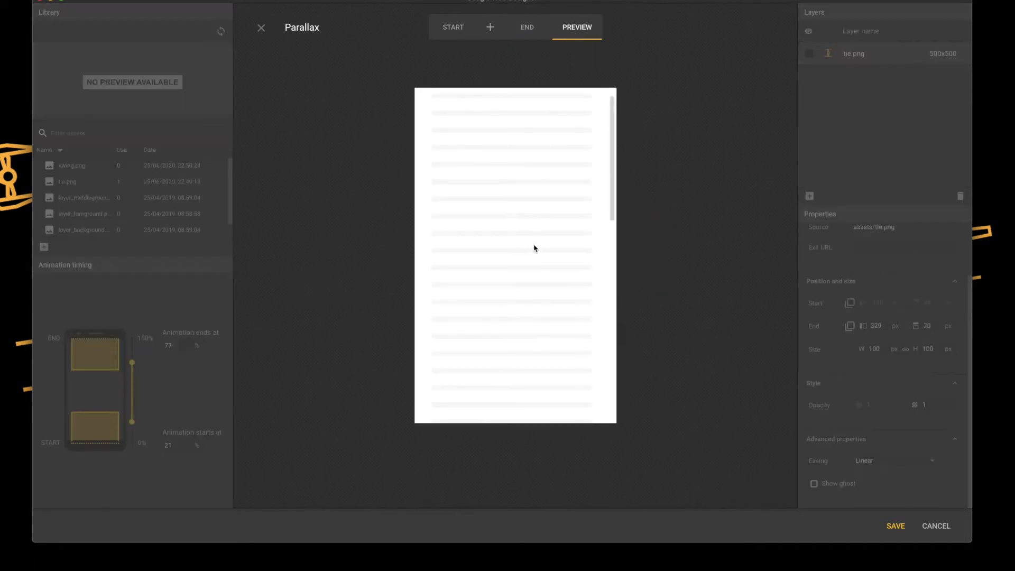
scroll(533, 248, down, 5)
scroll(534, 248, down, 3)
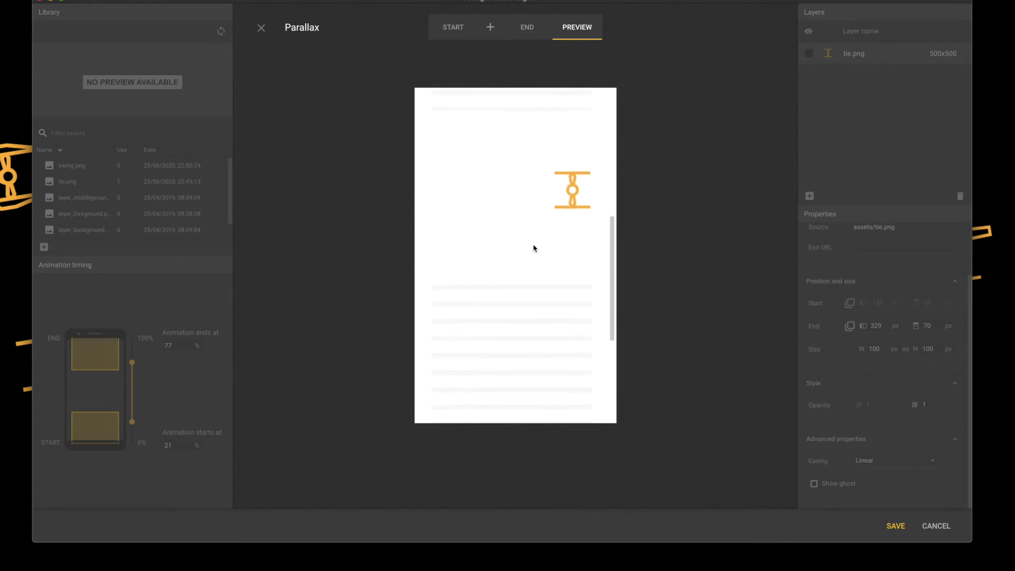
scroll(534, 248, up, 8)
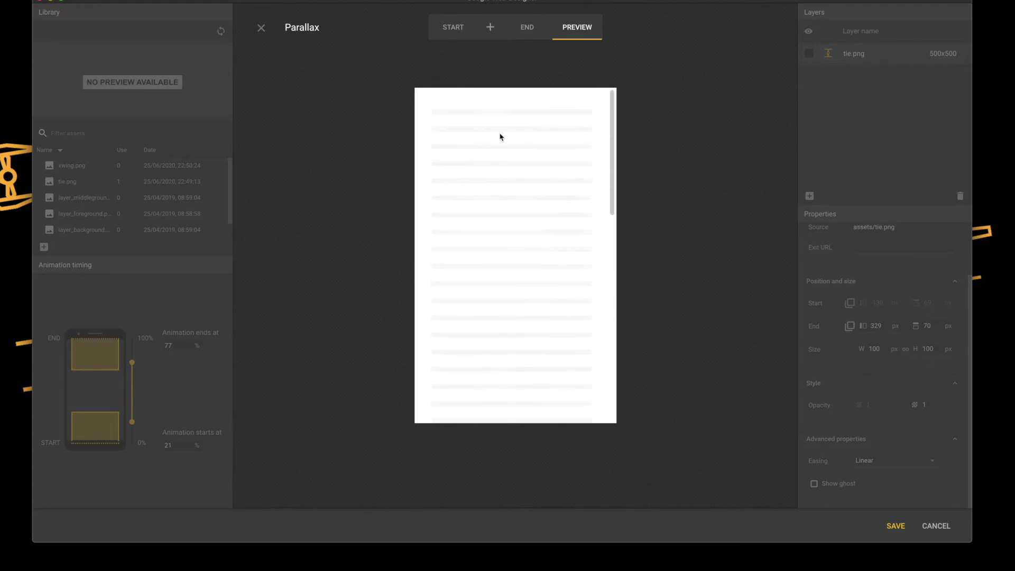
click(465, 28)
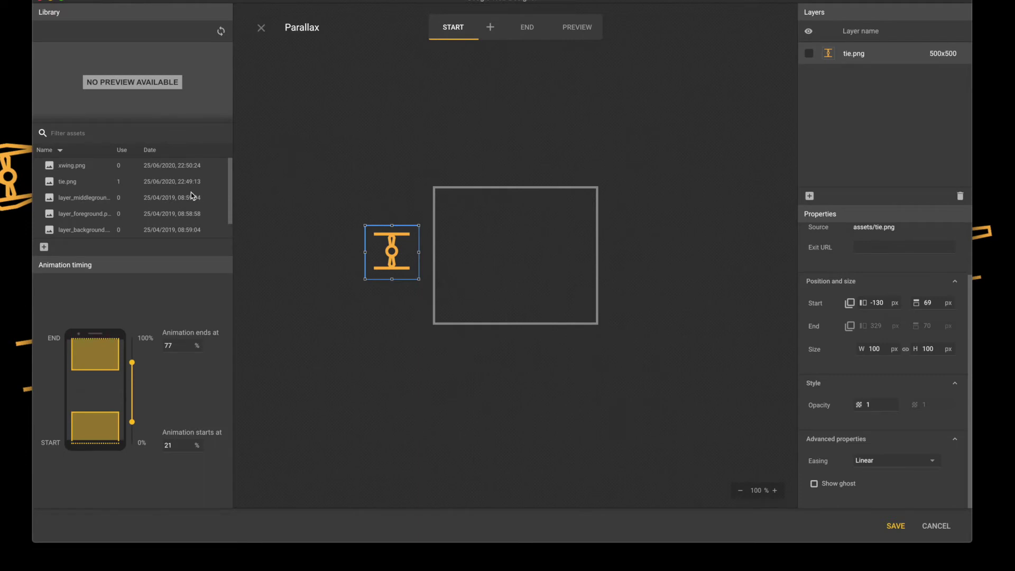
- Add xwing.png at 100 px wide, starting over the TIE fighter left of the frame
drag(67, 168, 416, 253)
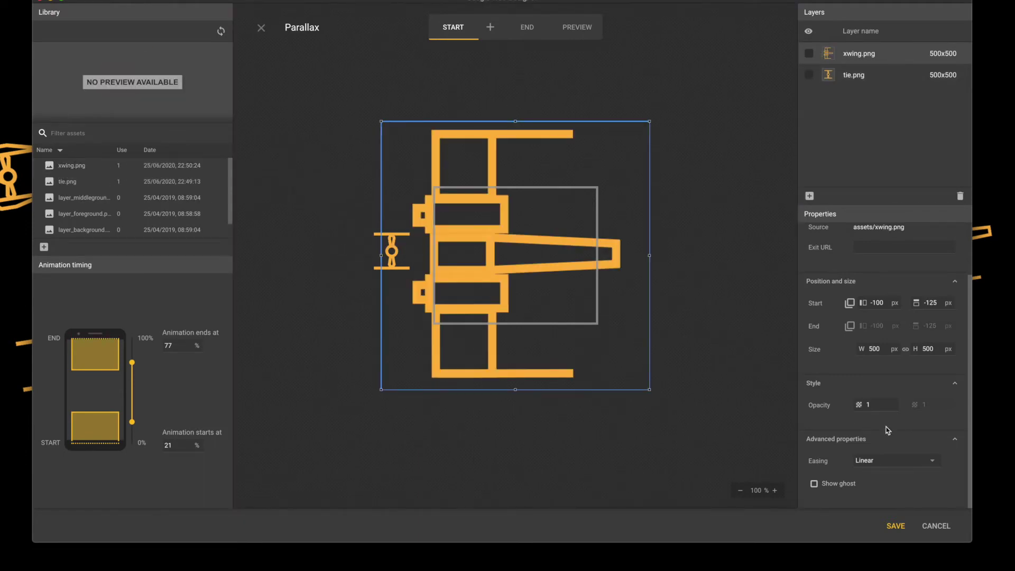
double_click(875, 349)
text(1000)
key(Return)
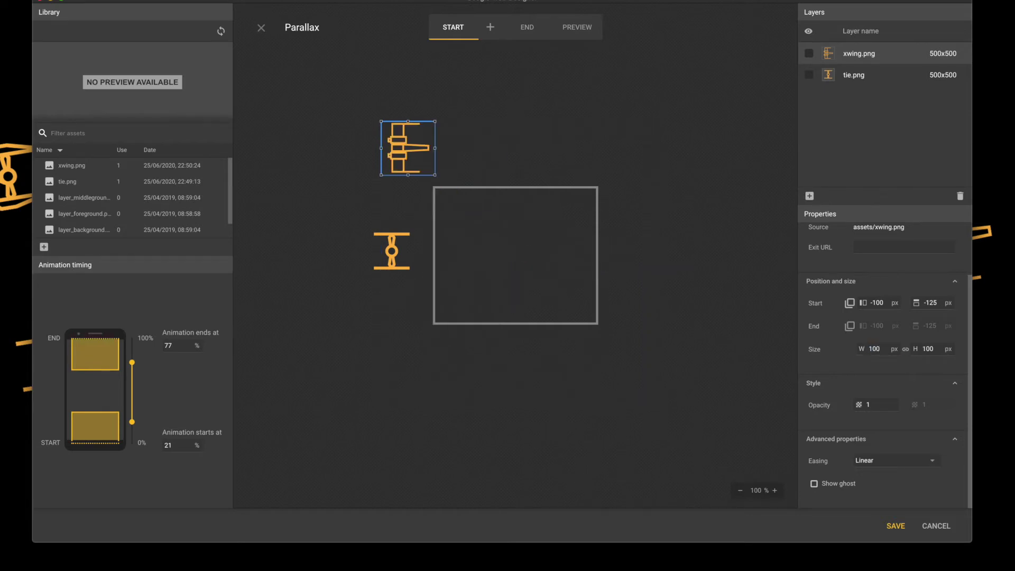
drag(405, 153, 408, 255)
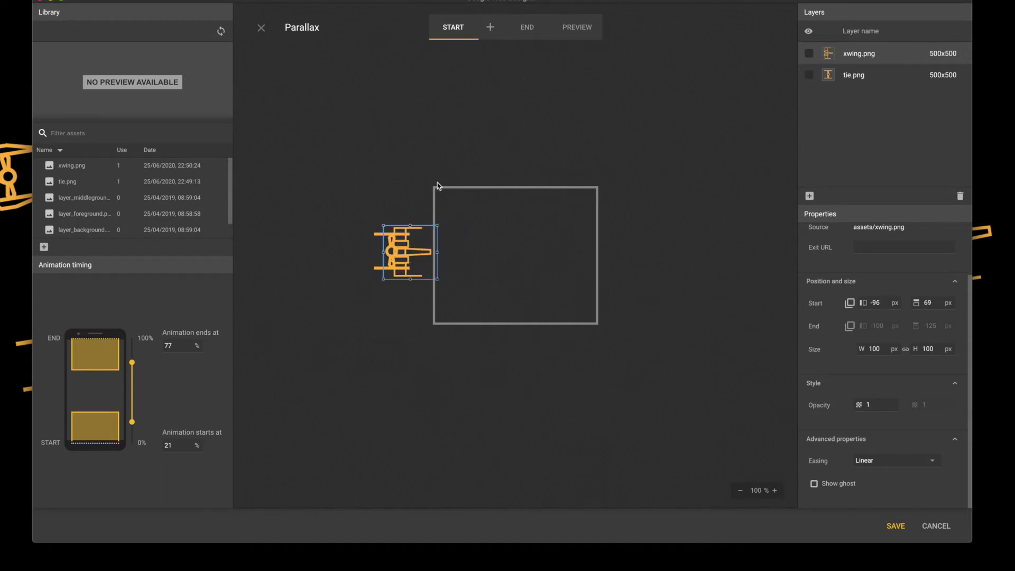
- Set the X-wing's end position right of the frame and preview the scroll
click(535, 27)
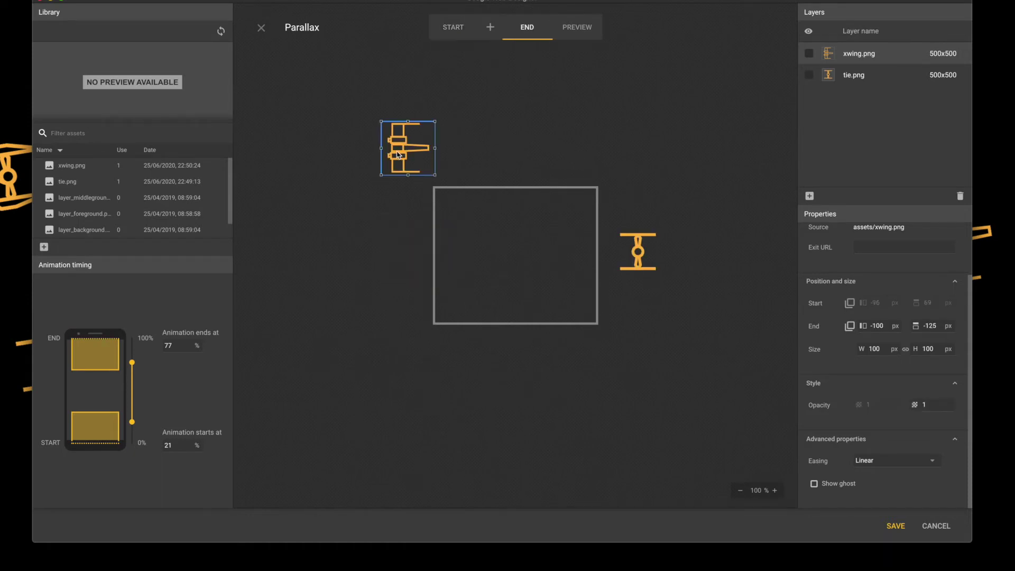
drag(419, 159, 682, 228)
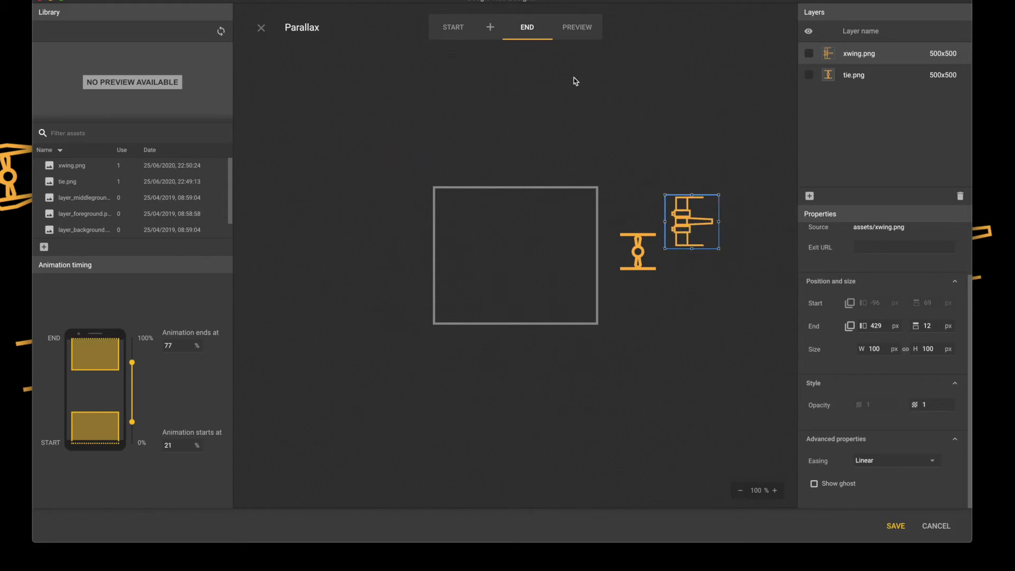
click(571, 37)
scroll(522, 275, down, 5)
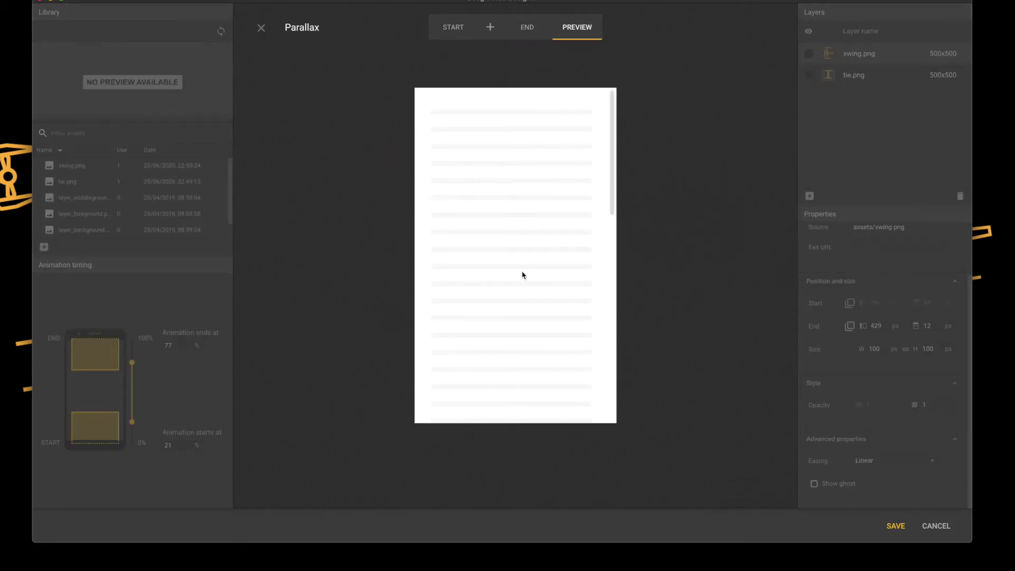
scroll(523, 275, down, 2)
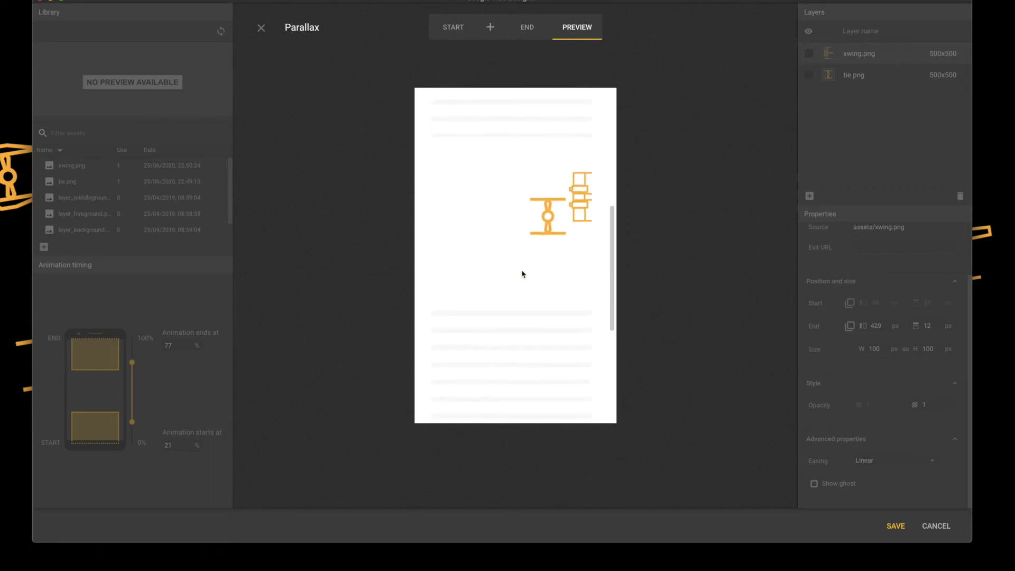
scroll(522, 270, up, 5)
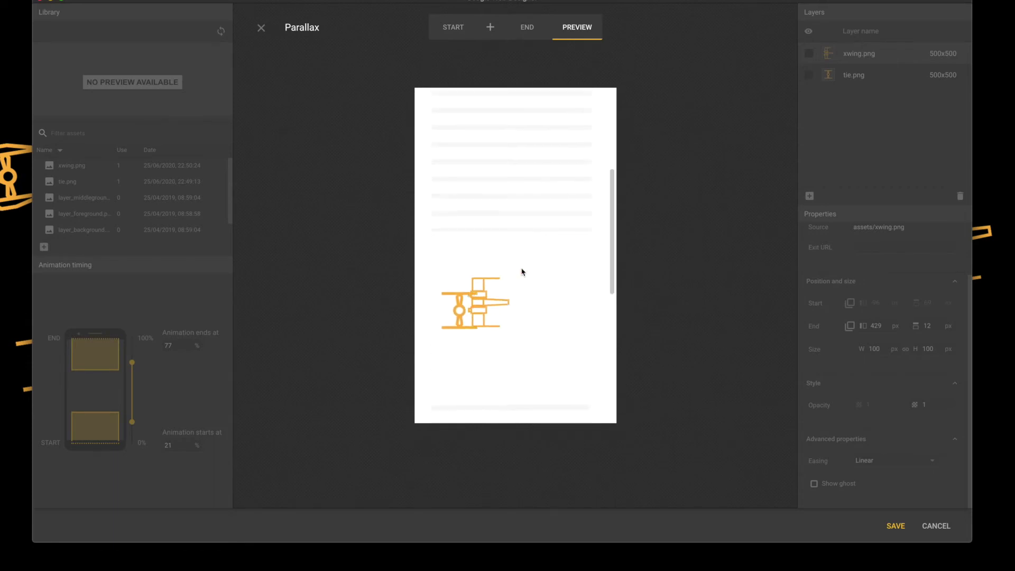
- Move the TIE fighter's start position farther left to -212, 75 px
click(464, 37)
click(378, 272)
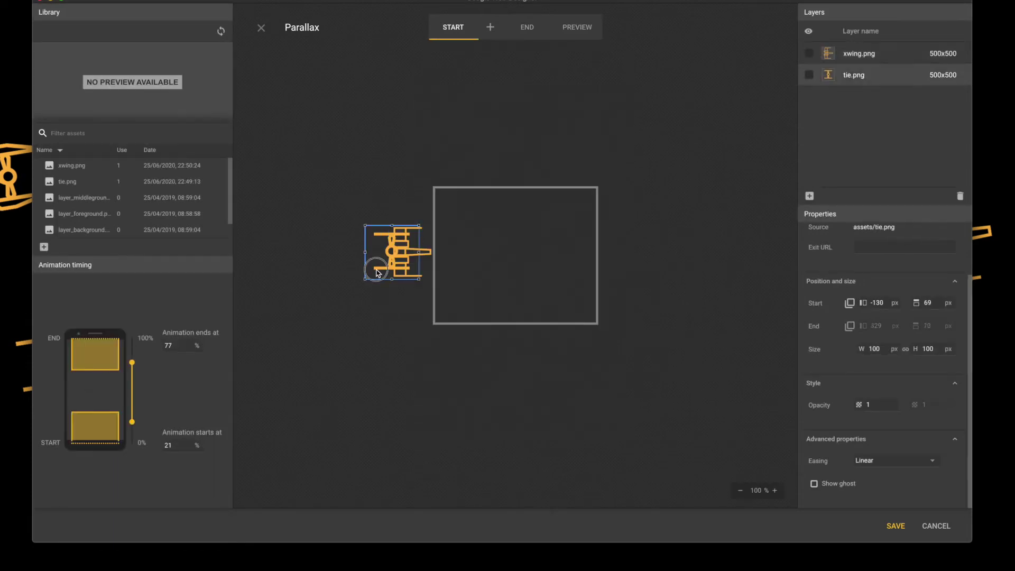
drag(377, 272, 333, 274)
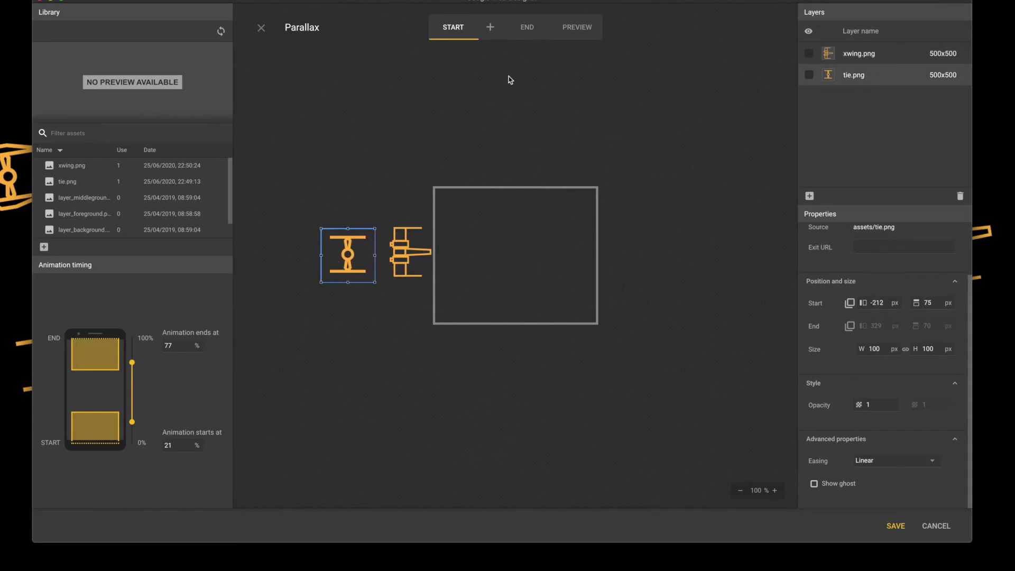
- Preview the parallax again by scrolling repeatedly, then return to START
click(576, 27)
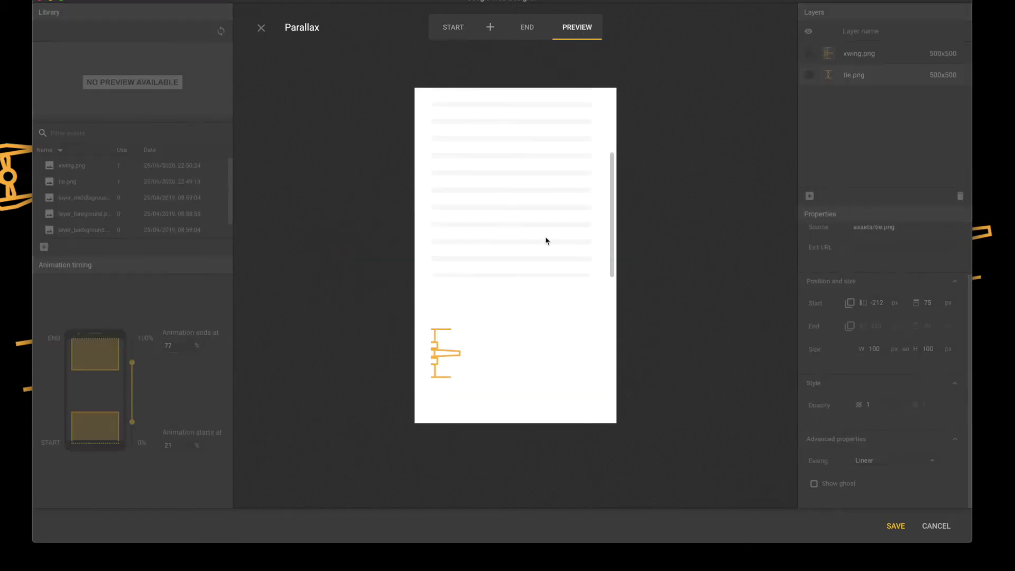
scroll(546, 240, down, 3)
scroll(546, 240, down, 2)
scroll(546, 241, up, 5)
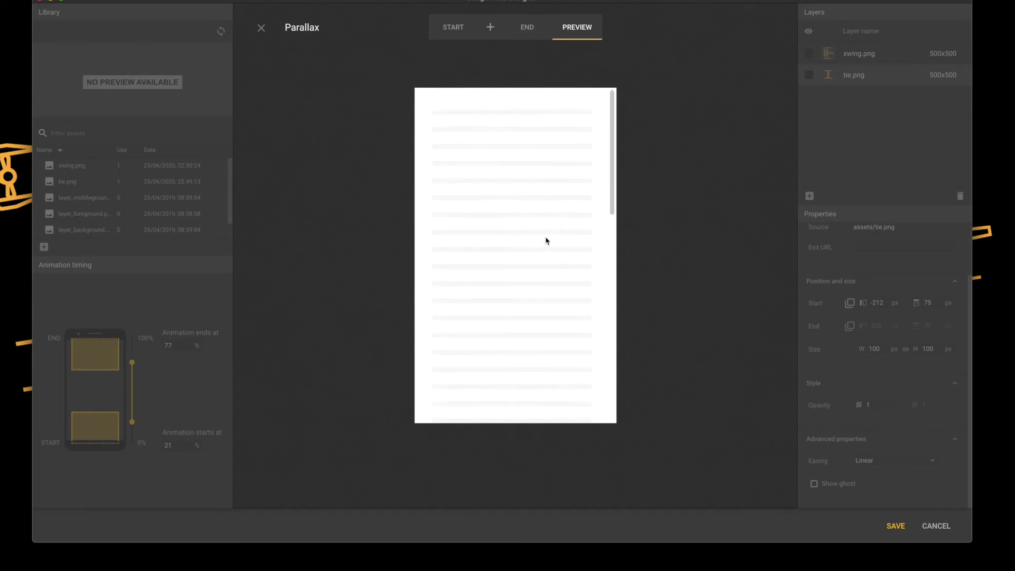
scroll(546, 241, down, 2)
scroll(546, 241, down, 3)
scroll(546, 240, up, 2)
scroll(546, 241, down, 3)
scroll(546, 240, down, 2)
scroll(546, 240, up, 3)
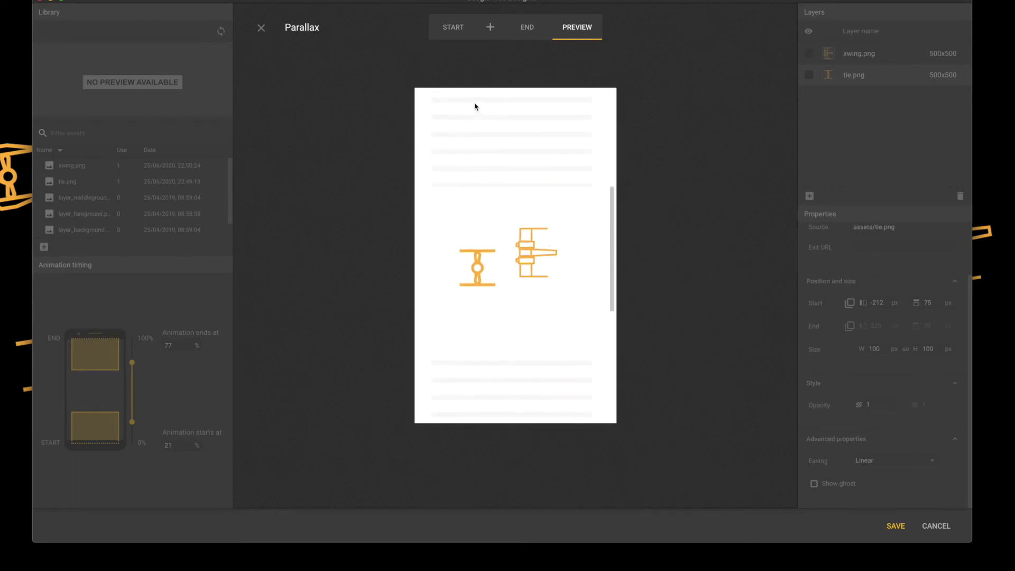
click(456, 30)
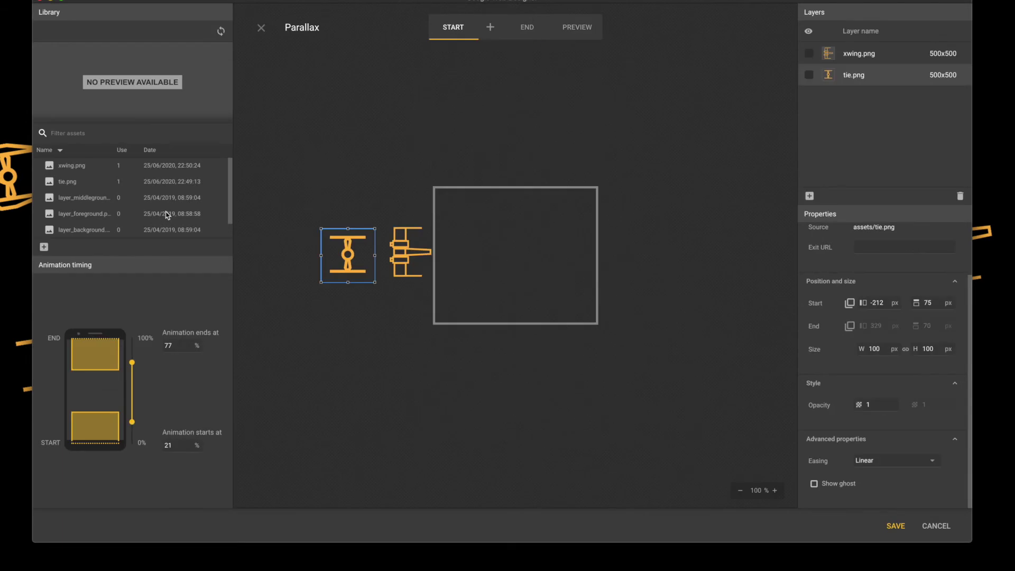
scroll(95, 196, down, 1)
- Add a second tie.png layer sized to 100 px wide
click(87, 182)
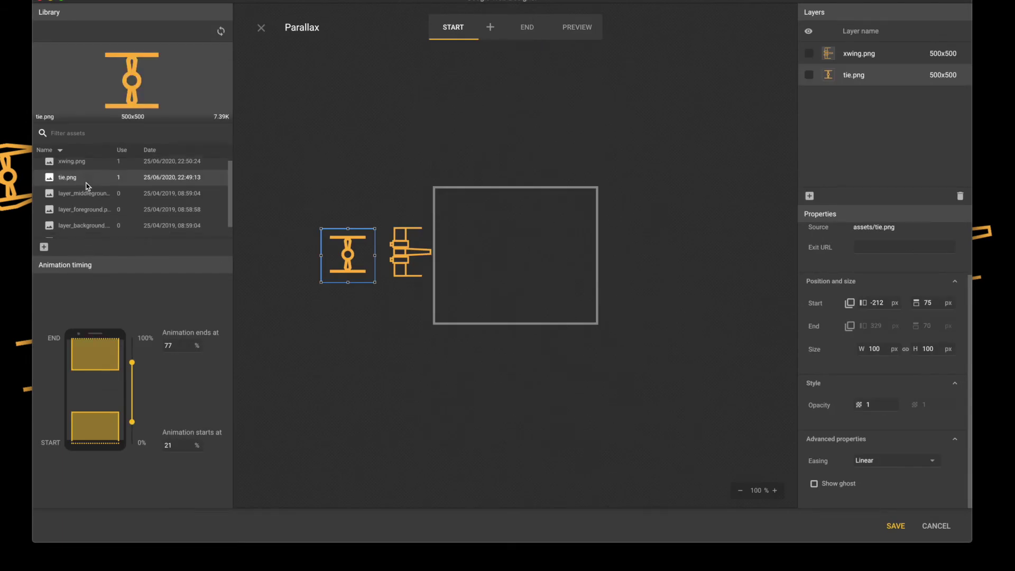
drag(74, 184, 373, 213)
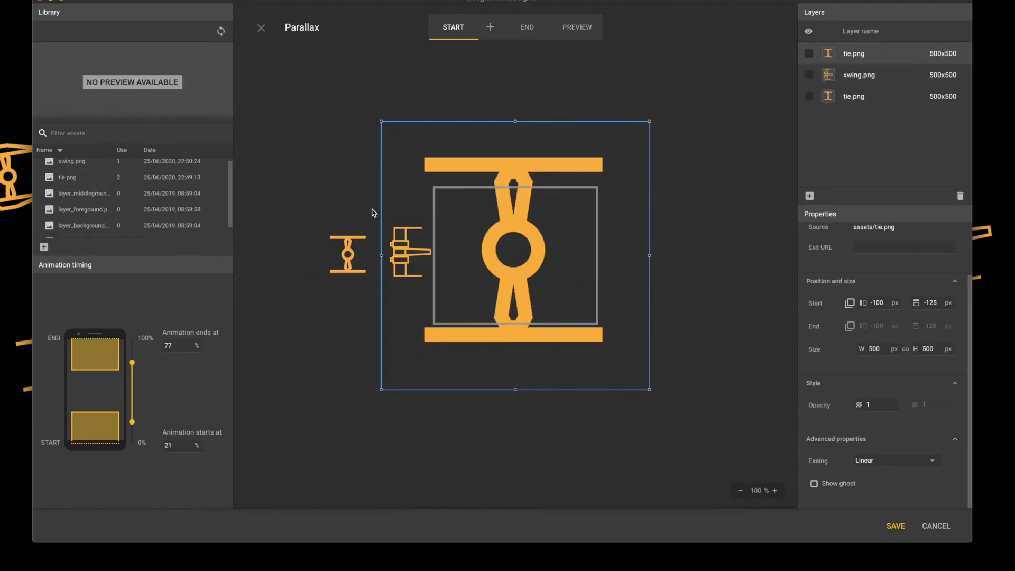
click(885, 347)
text(1)
key(Return)
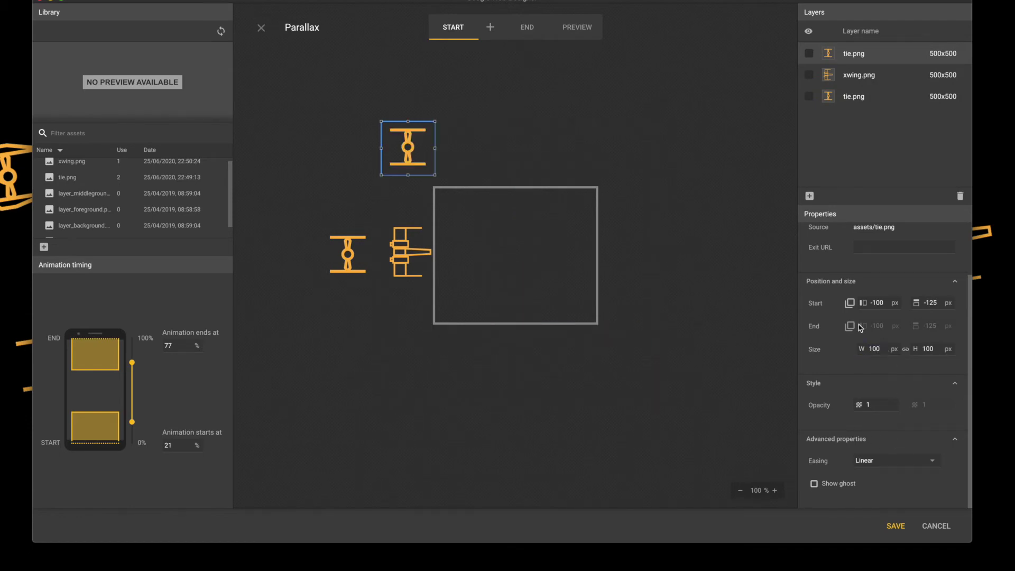
- Arrange the two TIE fighters' start positions, the new one at -208, 143 px
drag(400, 169, 349, 328)
drag(343, 237, 345, 195)
drag(360, 297, 359, 288)
drag(360, 227, 358, 231)
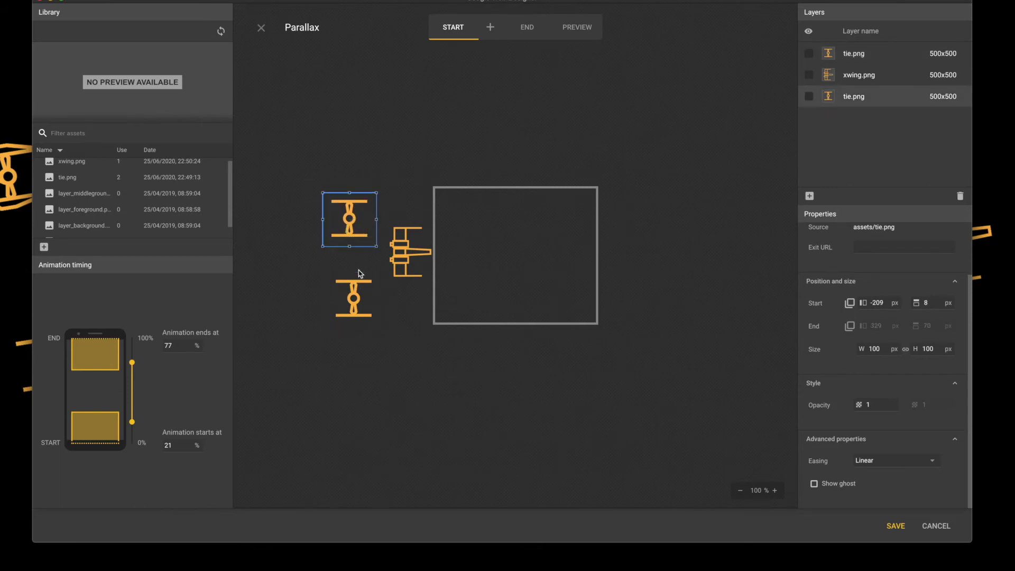
drag(362, 288, 360, 282)
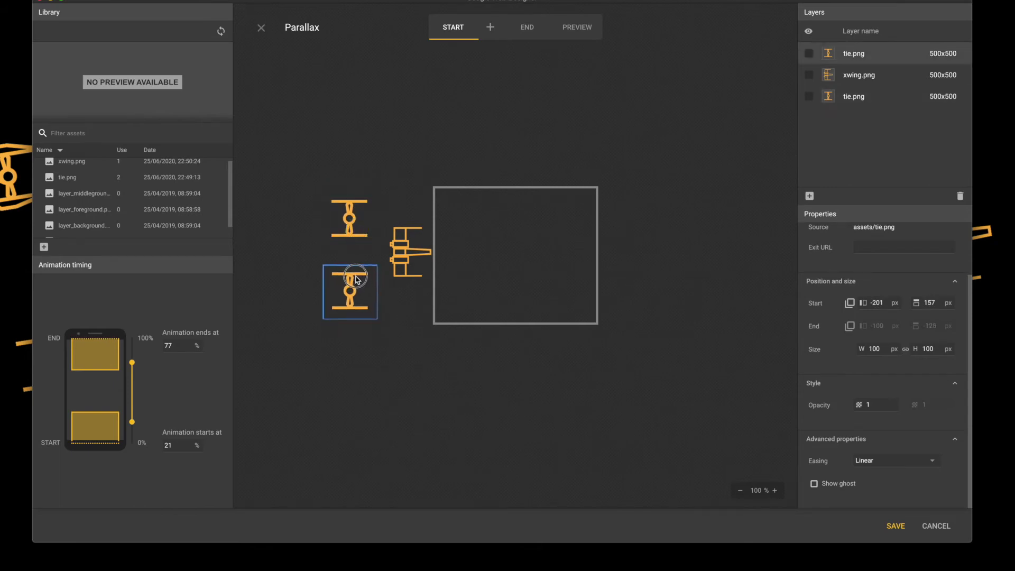
- Place both TIE fighters' end positions right of the frame (new one 377, 147 px) and preview
click(522, 36)
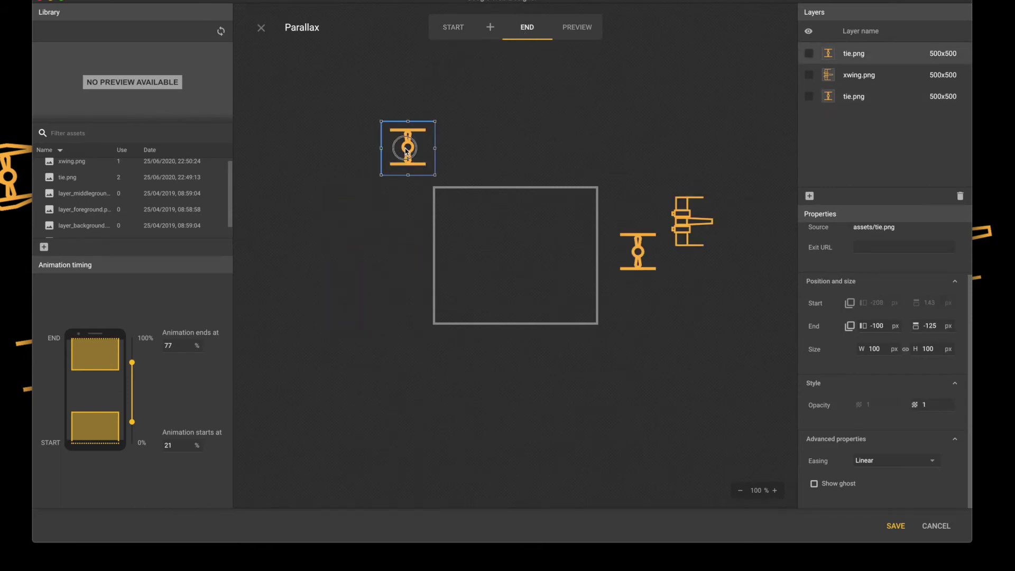
drag(405, 148, 632, 297)
drag(635, 241, 636, 200)
drag(638, 288, 667, 286)
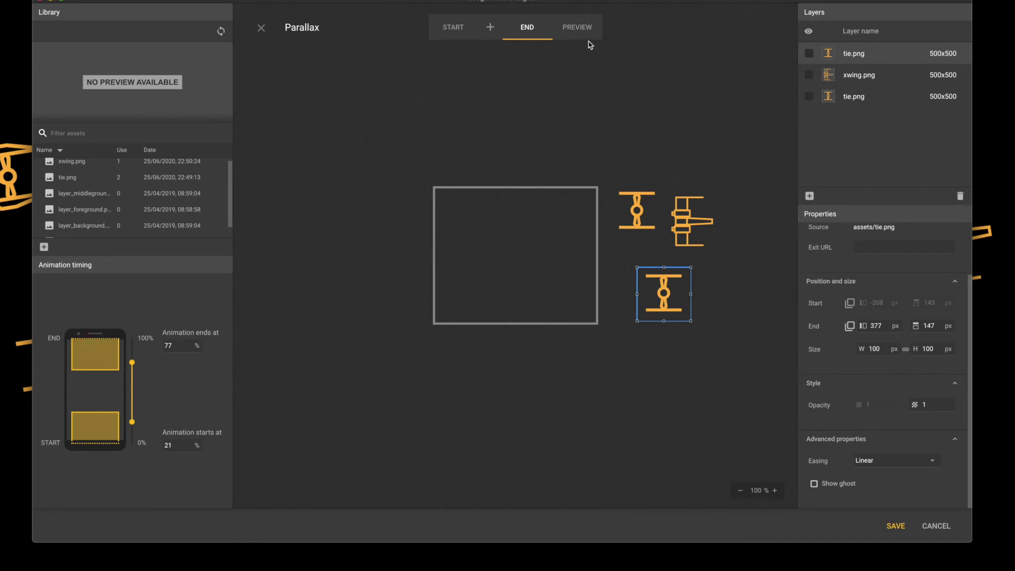
click(578, 28)
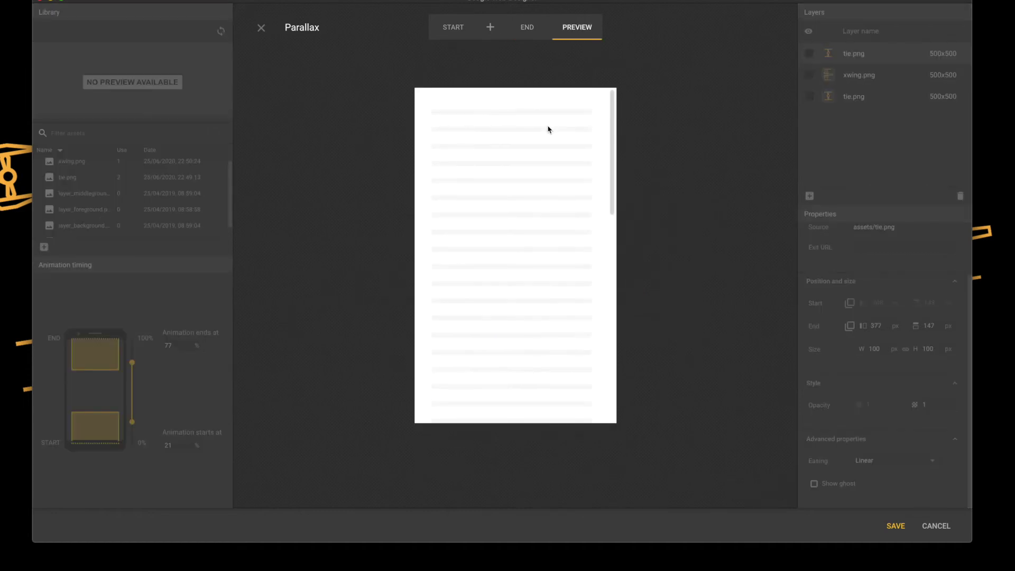
- Check the scroll effect, save the Parallax settings, and open a preview
scroll(547, 129, down, 5)
scroll(548, 129, down, 4)
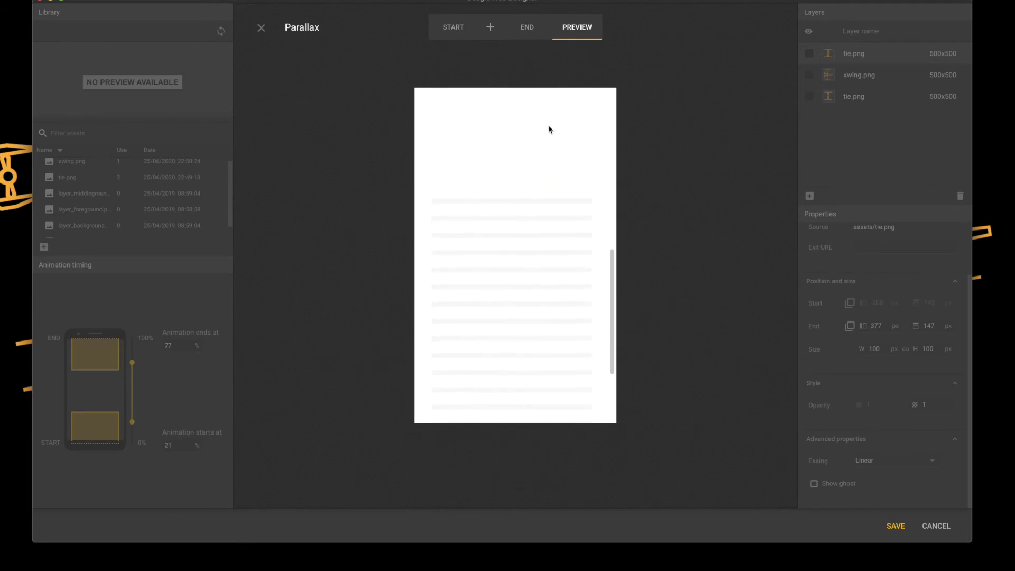
click(895, 526)
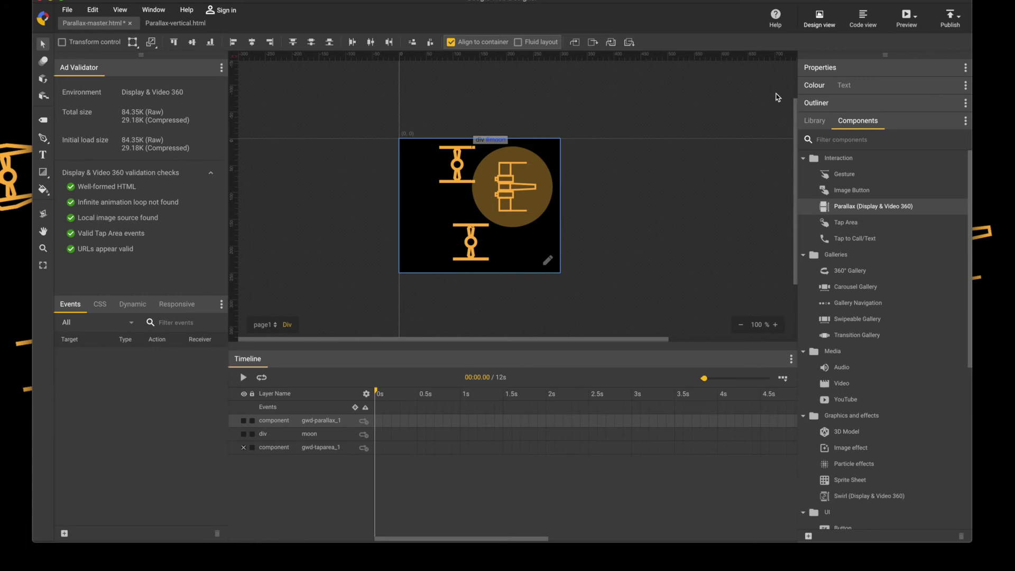
click(905, 19)
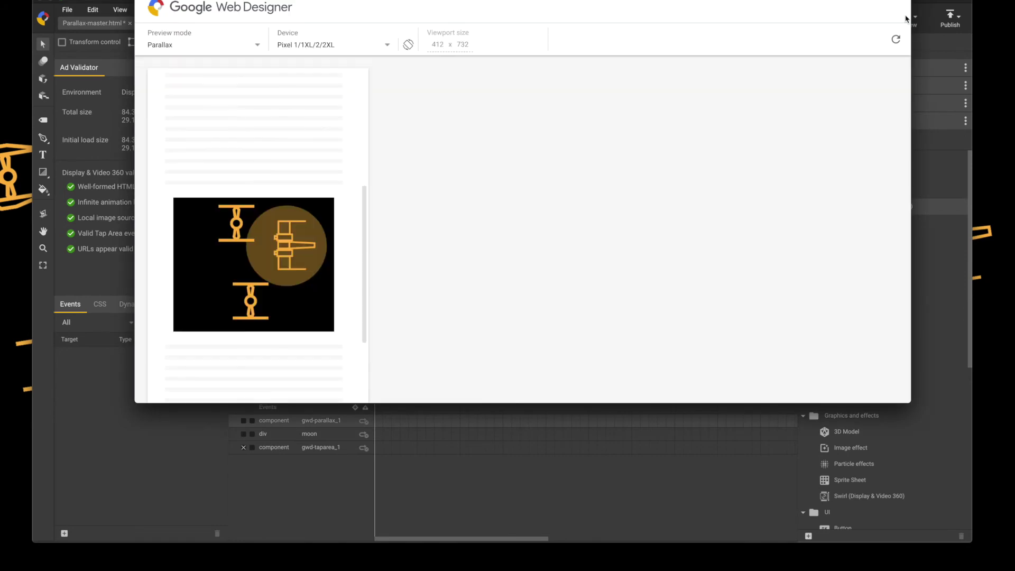
- Scroll the preview page up and down to test the parallax, then close it
scroll(238, 148, up, 5)
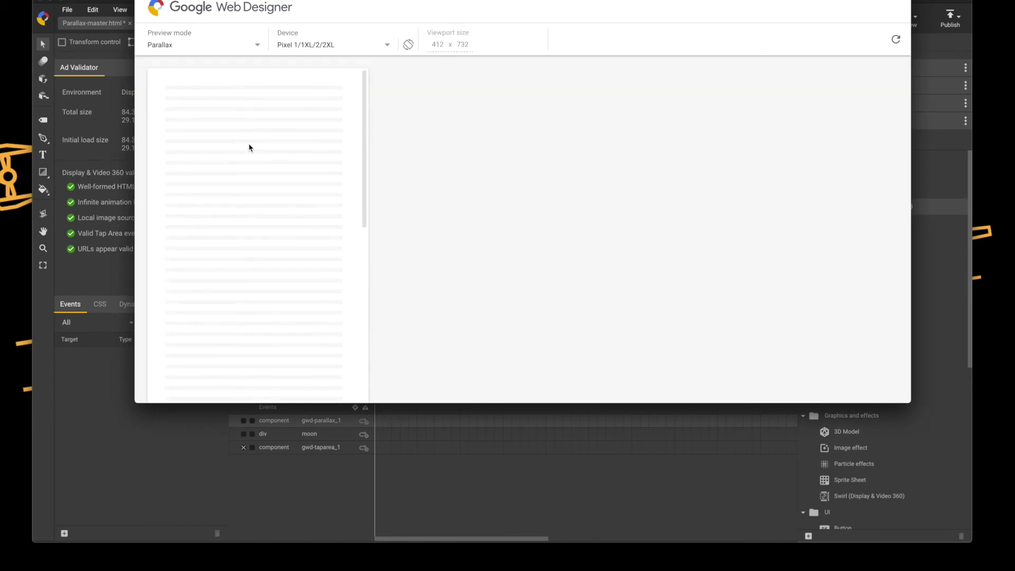
scroll(250, 147, down, 5)
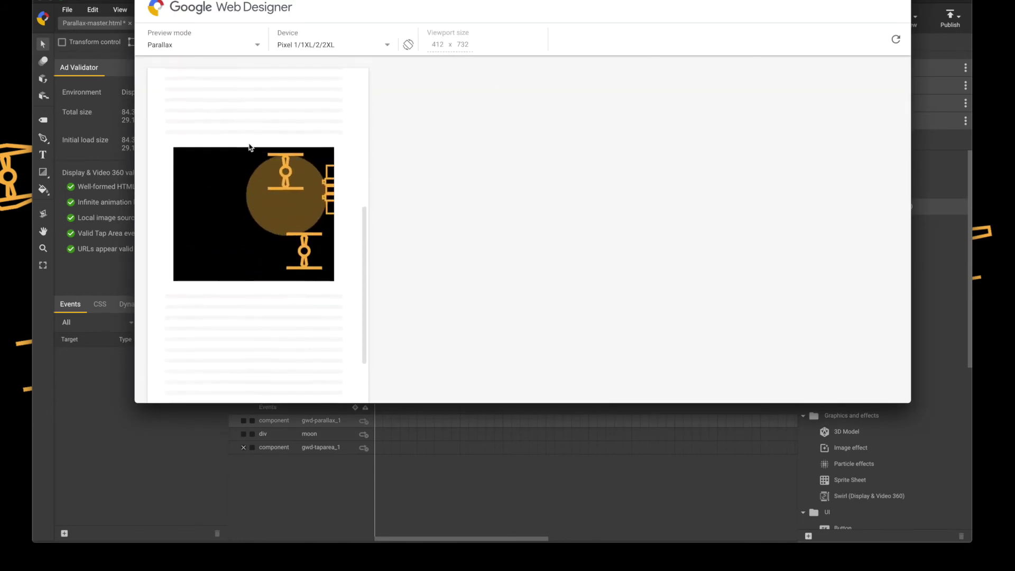
scroll(250, 148, down, 3)
scroll(250, 147, up, 2)
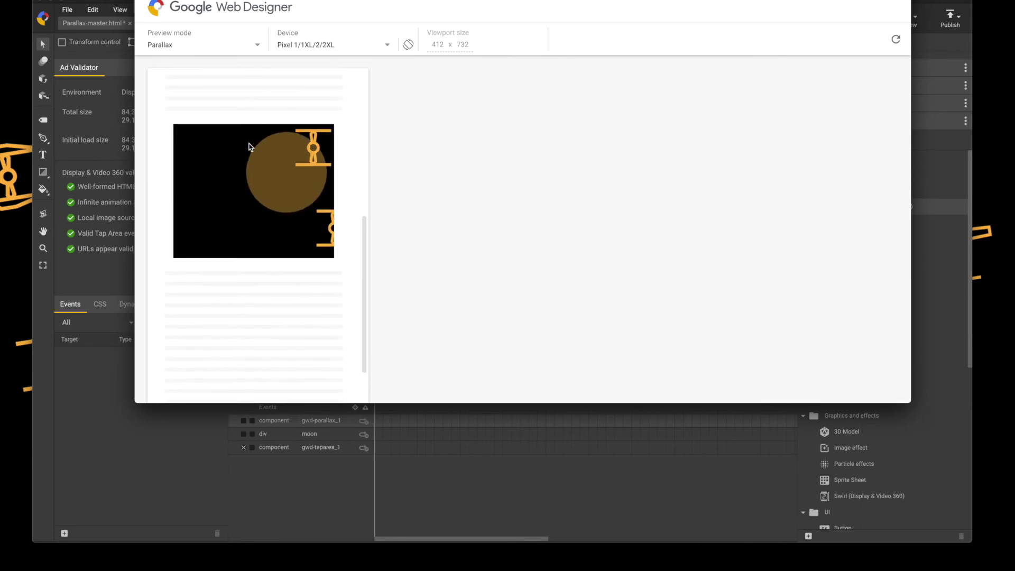
scroll(250, 147, up, 5)
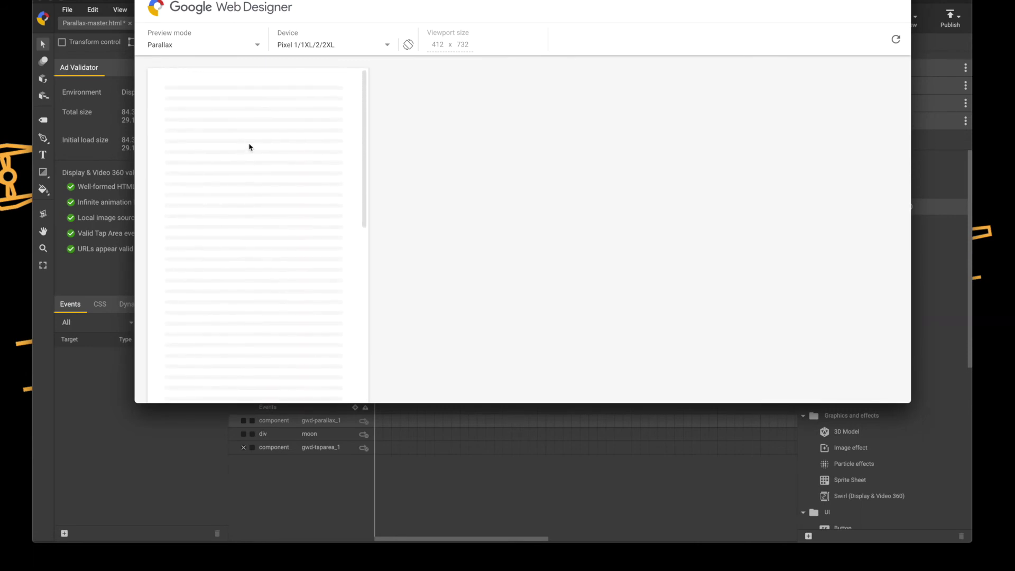
click(418, 452)
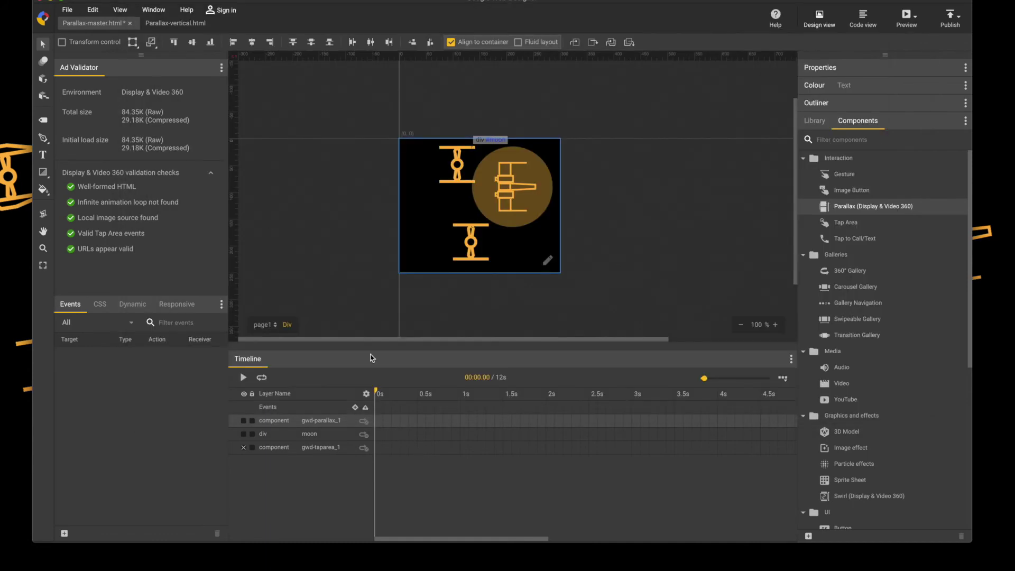
- Switch to Parallax-vertical.html and open its preview
click(178, 24)
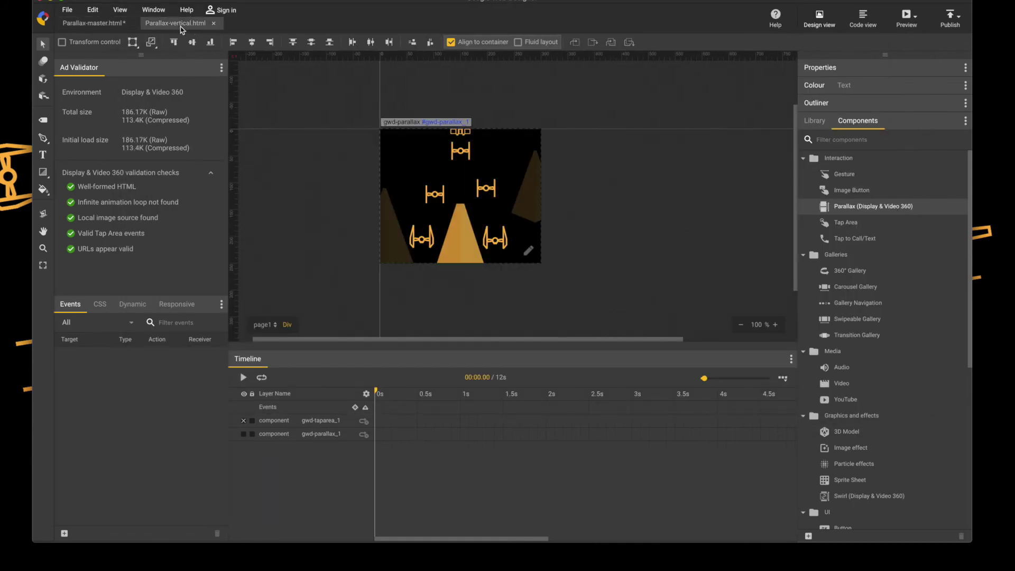
key(ctrl+Up)
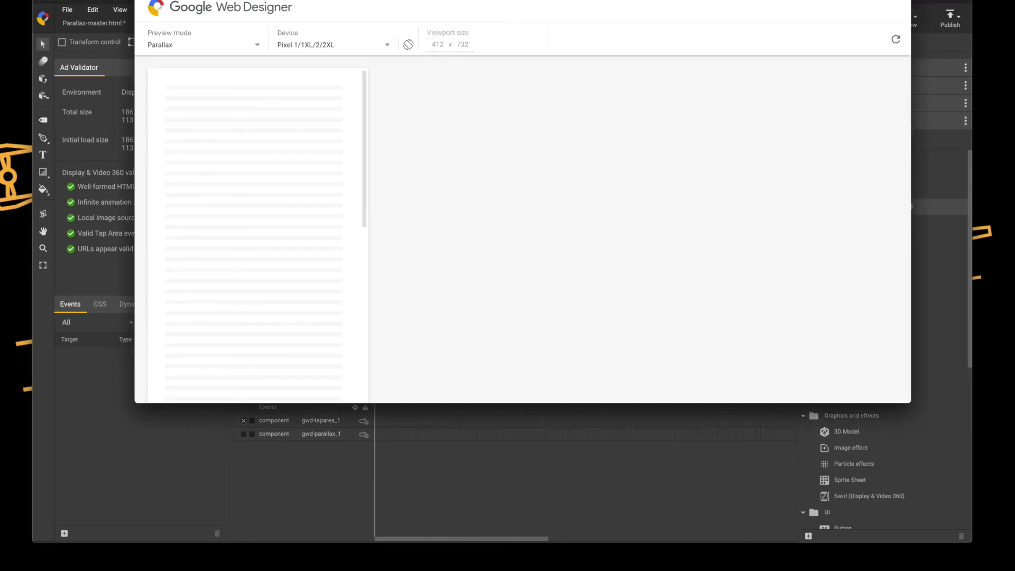
click(95, 101)
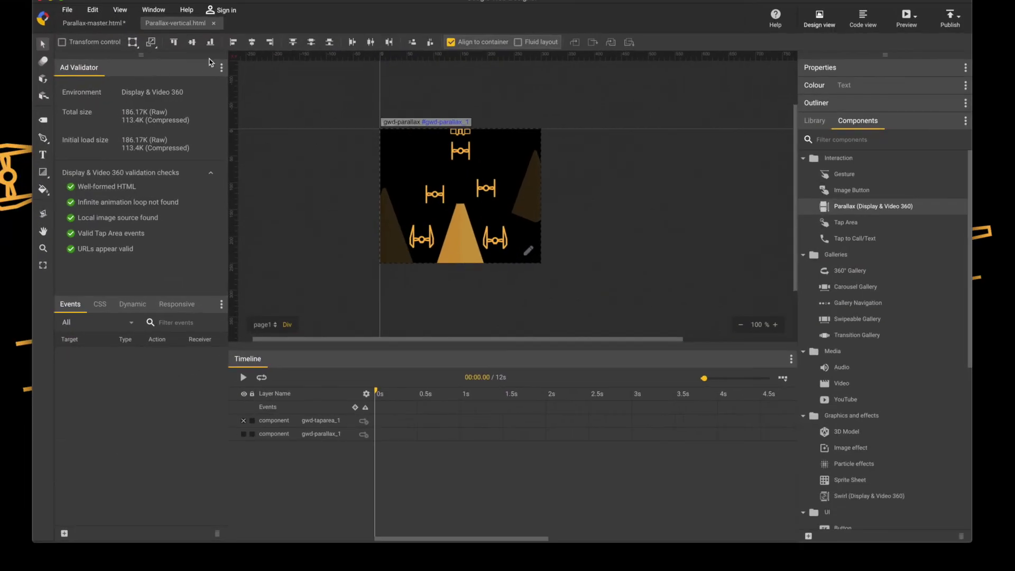
key(super+Return)
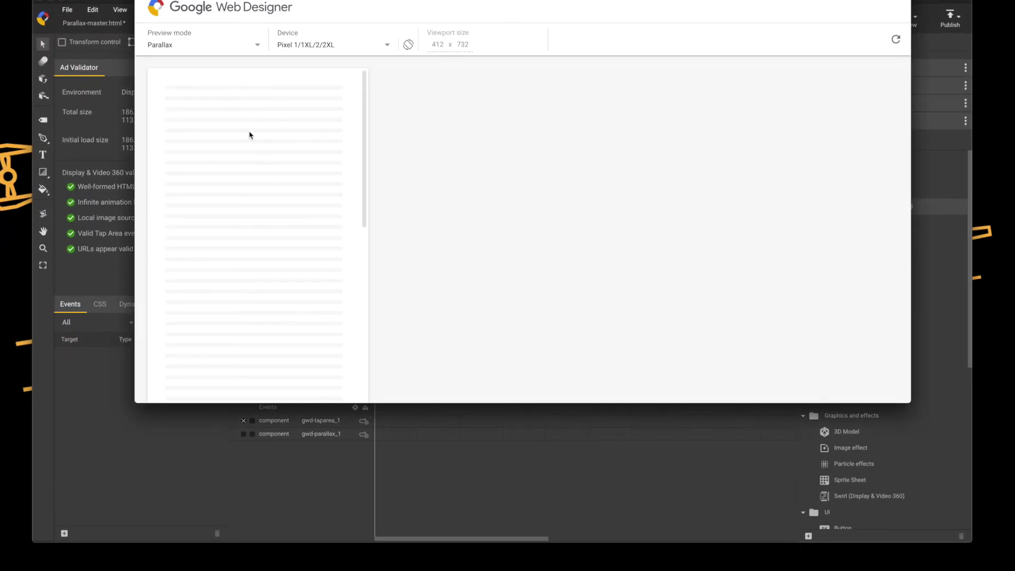
- Scroll the preview to watch the TIE fighters and BEST BANNERS EVER move into view
scroll(249, 135, down, 5)
scroll(250, 134, down, 5)
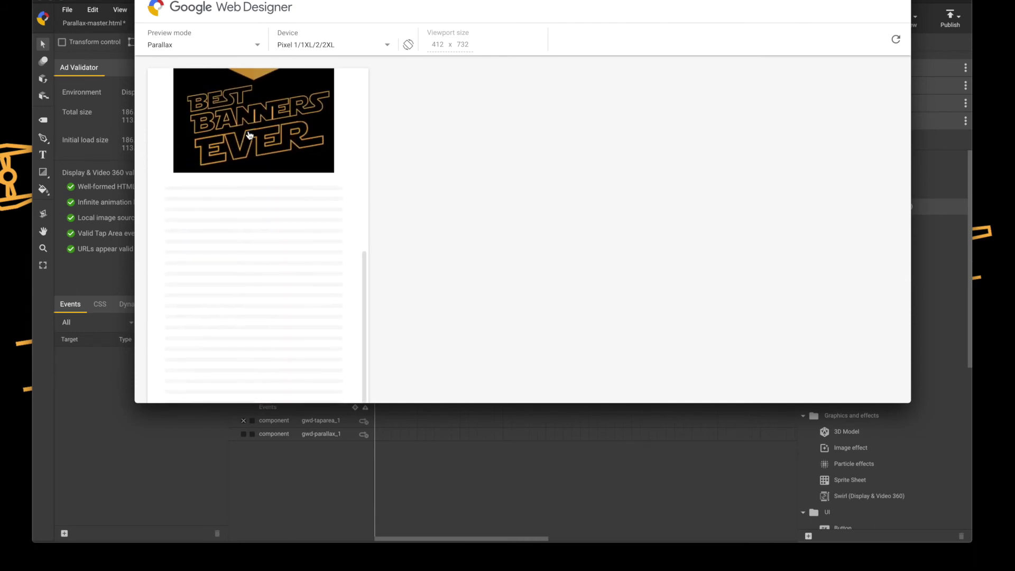
scroll(249, 135, up, 5)
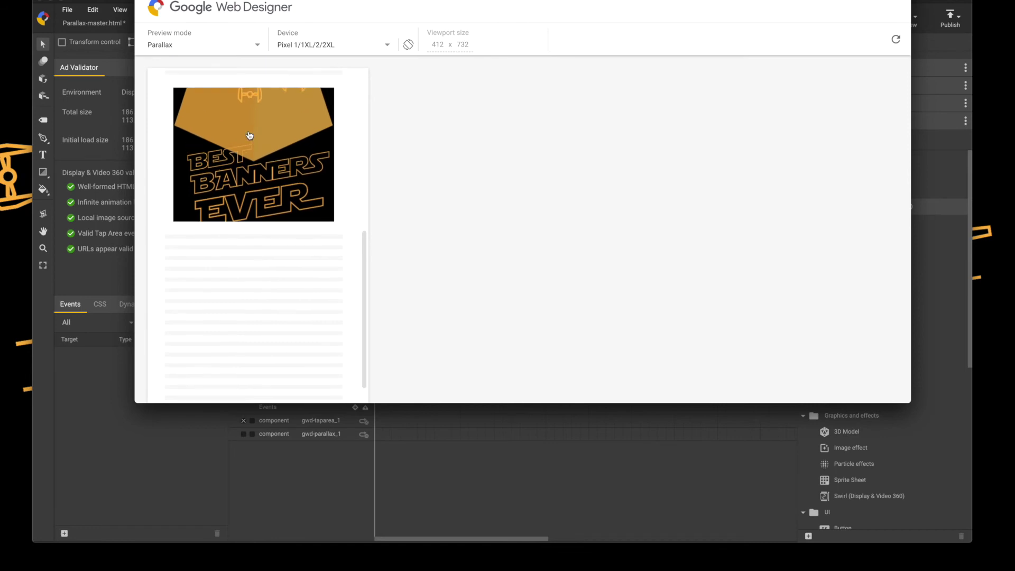
scroll(250, 135, up, 5)
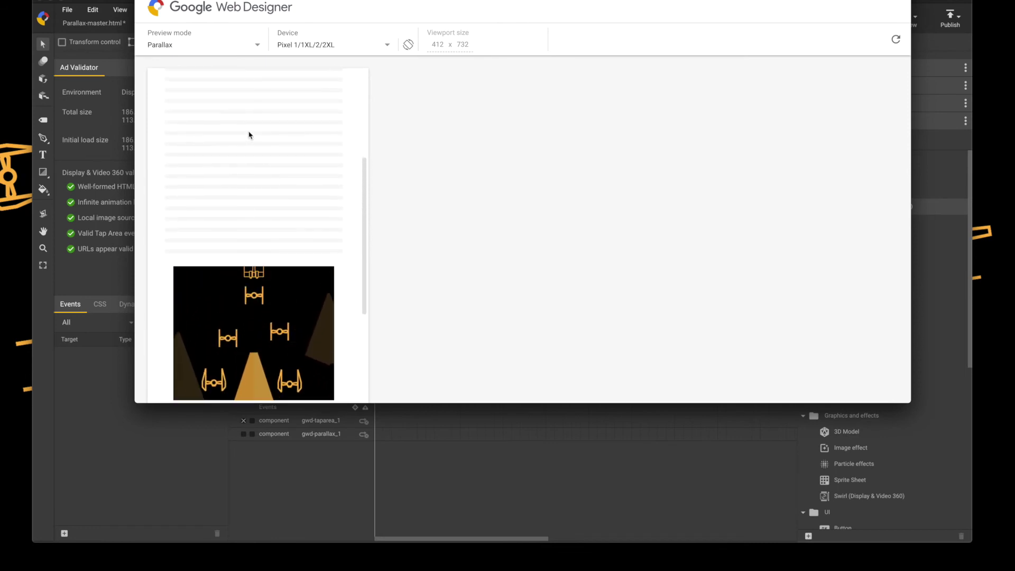
scroll(250, 135, up, 5)
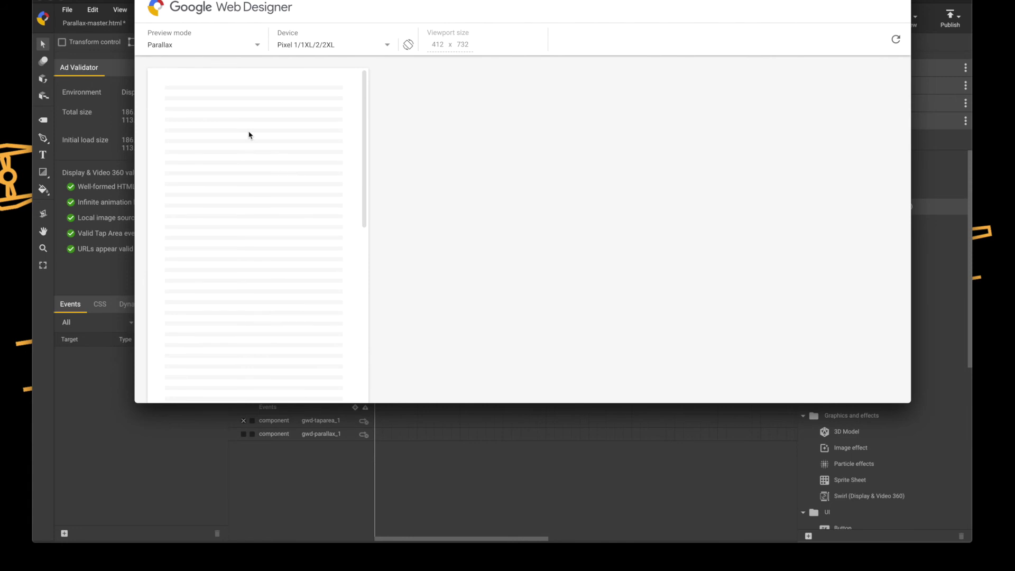
scroll(250, 135, down, 5)
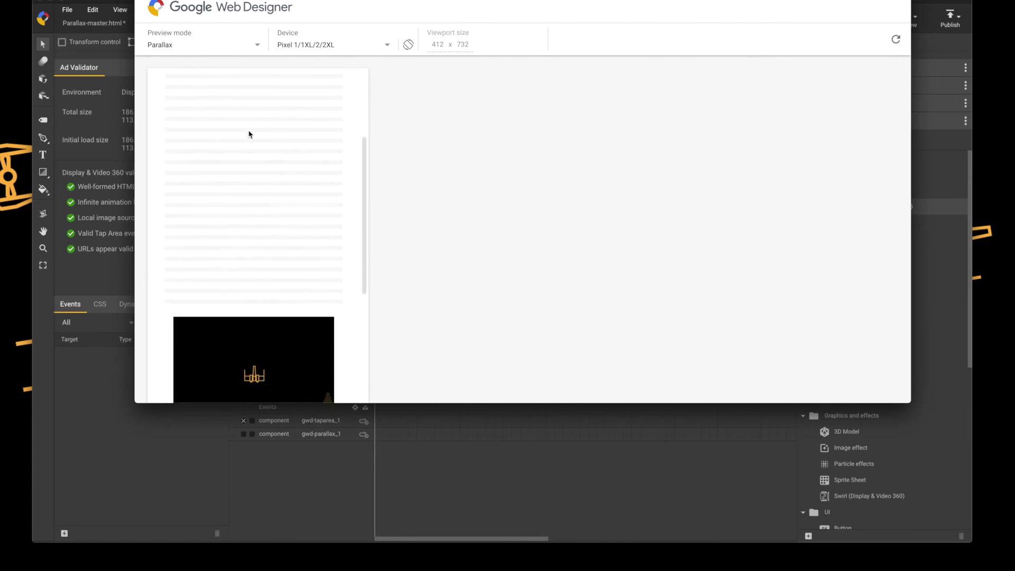
scroll(249, 135, down, 3)
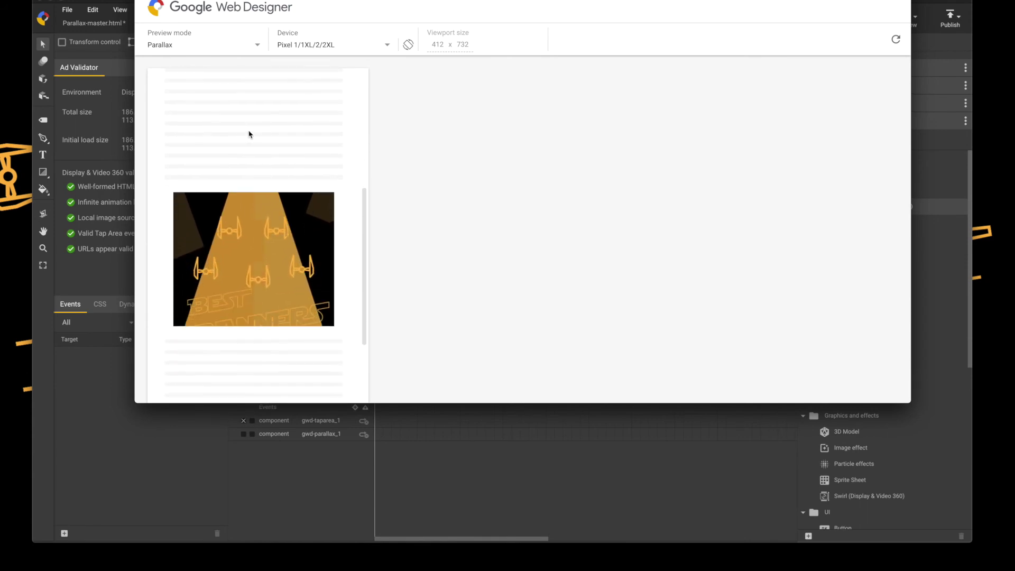
scroll(250, 134, down, 5)
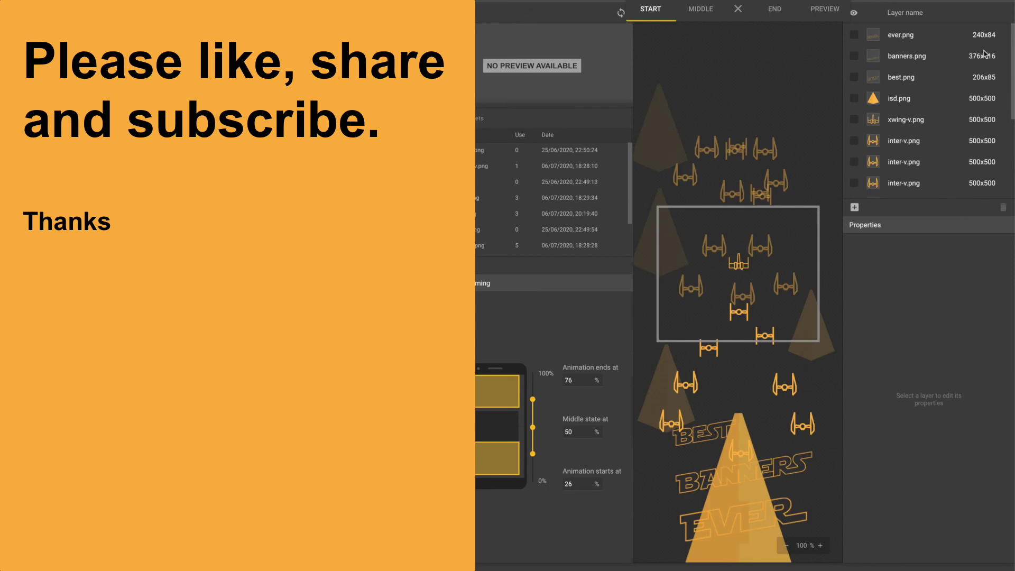
- Compare the parallax layout in the START, MIDDLE and END states
mouse_move(1011, 42)
mouse_down()
mouse_move(1012, 101)
mouse_move(1011, 42)
mouse_up()
click(699, 10)
click(775, 8)
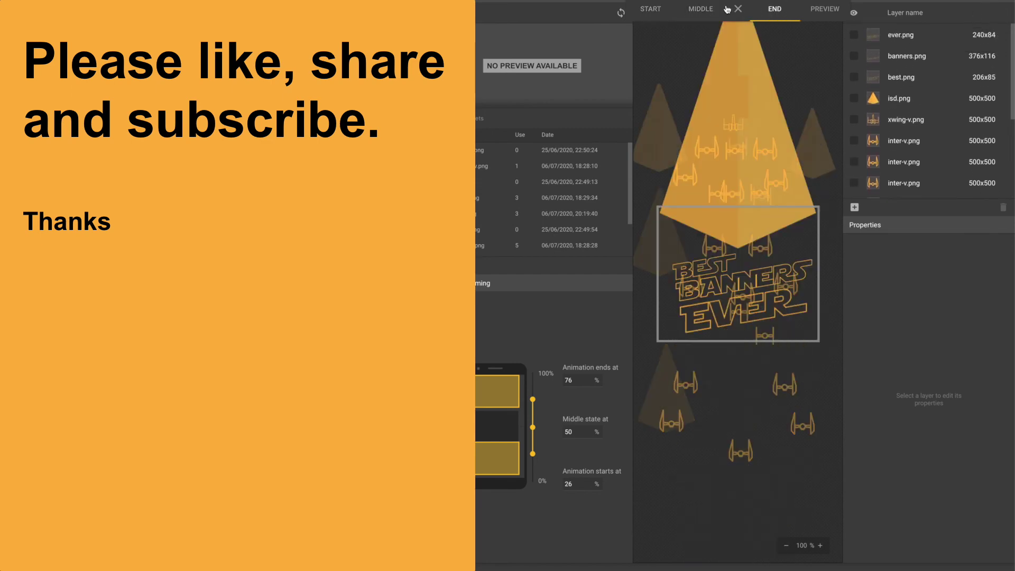
click(653, 11)
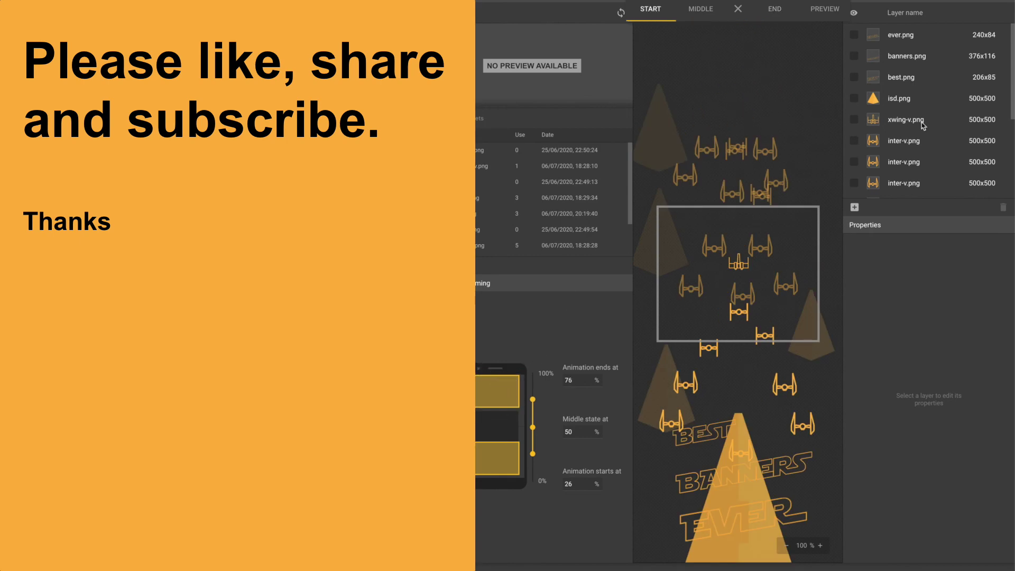
- Check the X-wing across all states and nudge its start position left to 121, 82 px
click(742, 252)
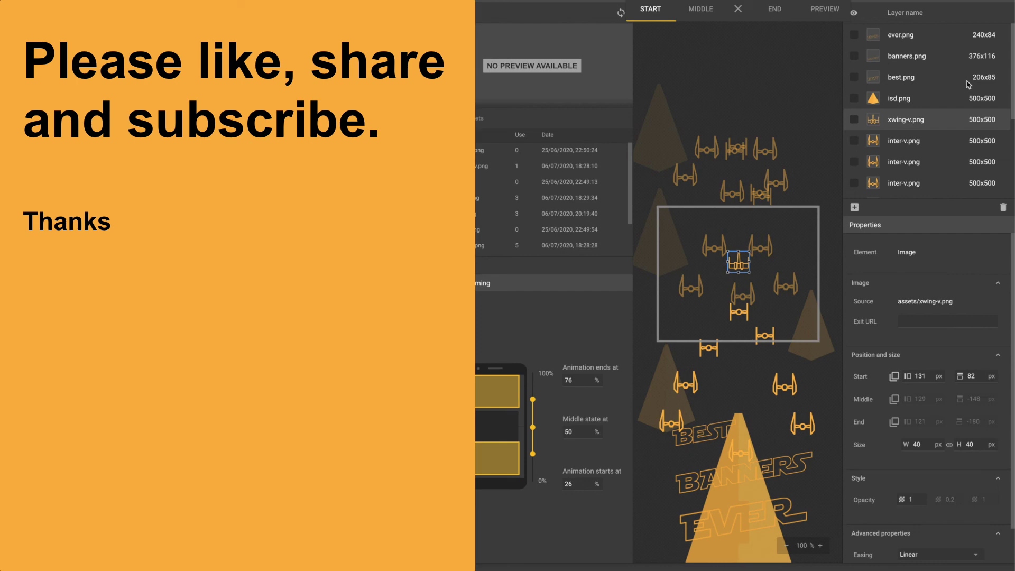
click(699, 11)
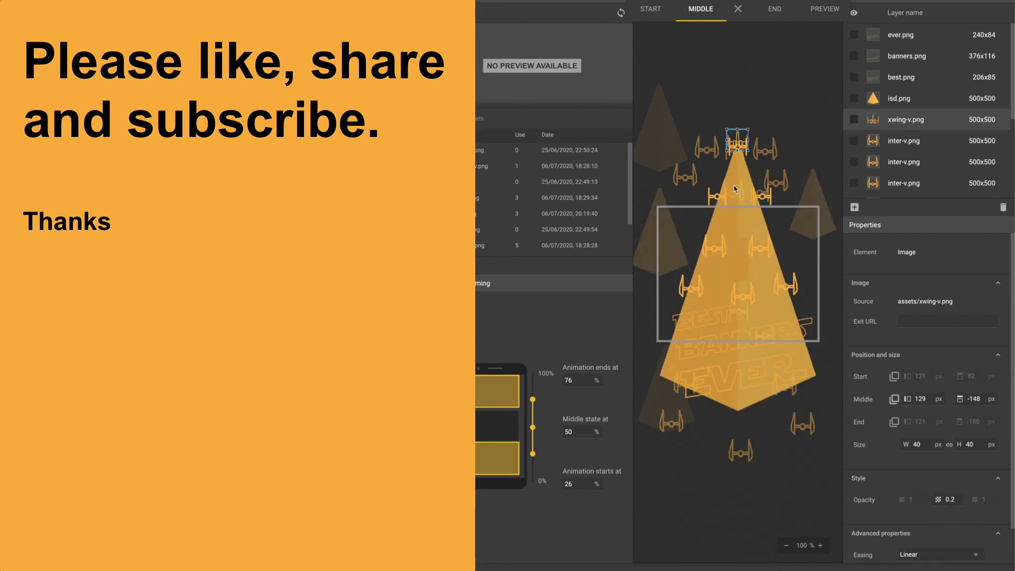
click(775, 10)
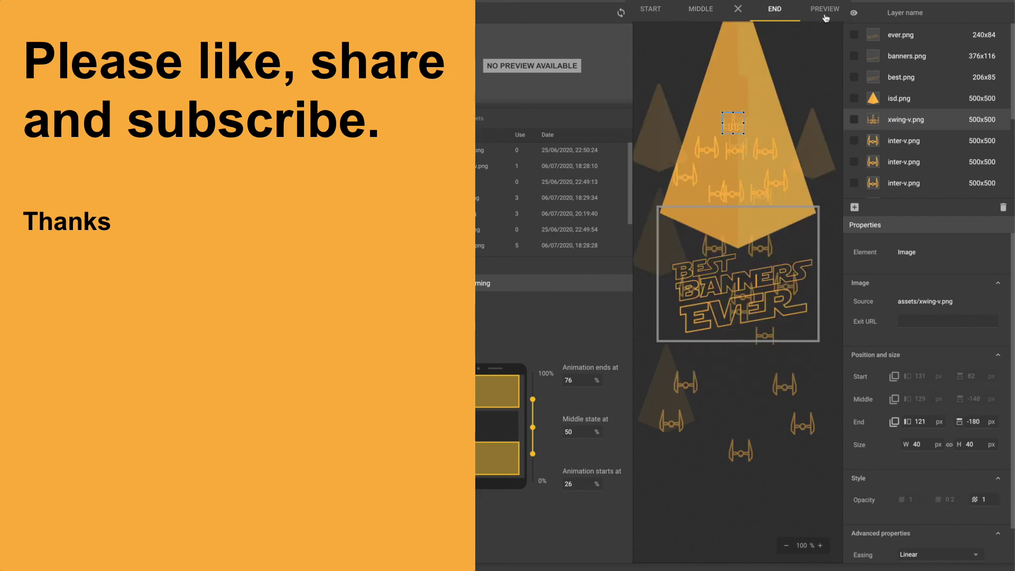
click(645, 10)
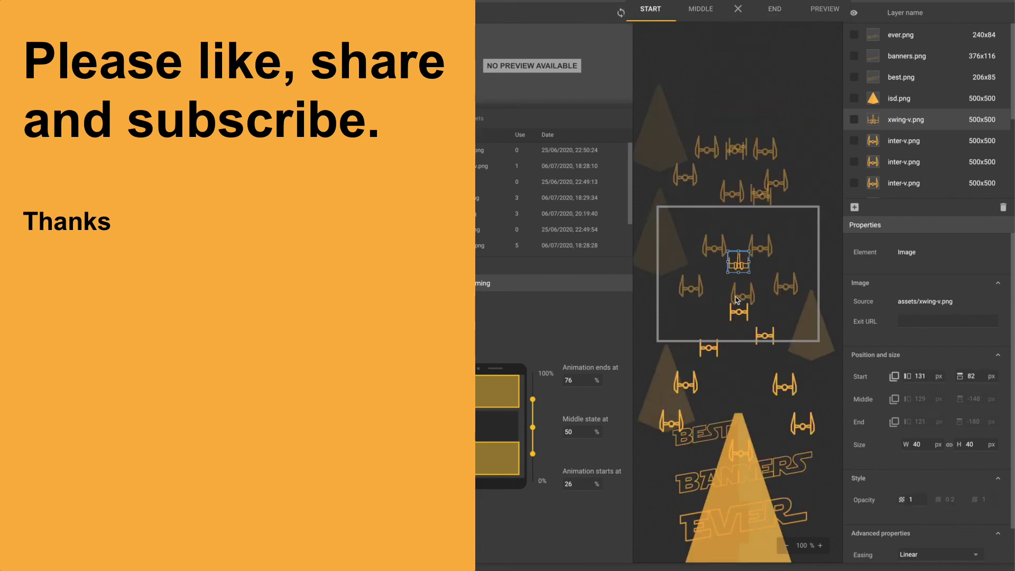
key(shift+Left)
key(shift+Left)
key(shift+Left)
key(shift+Left)
key(shift+Left)
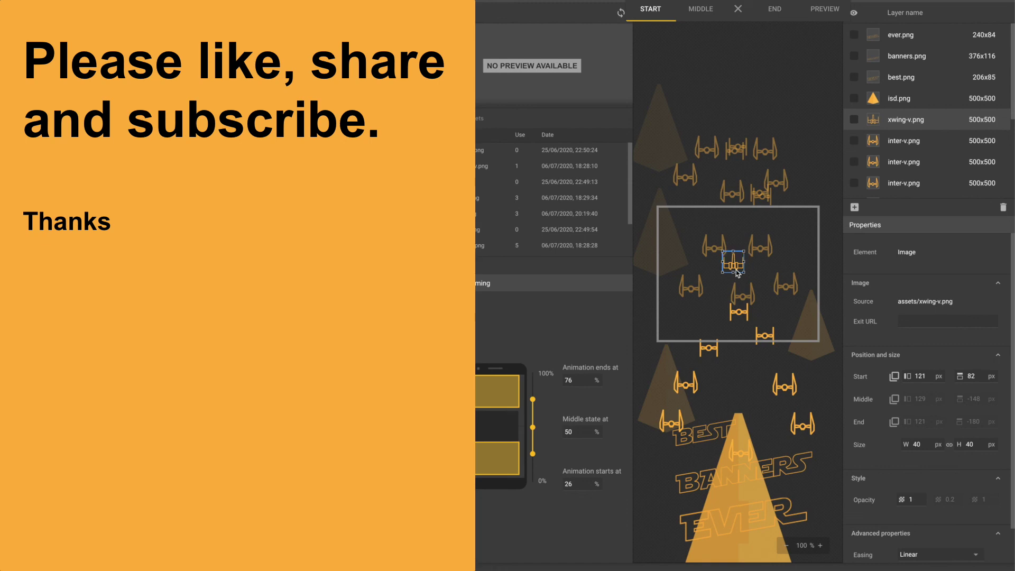